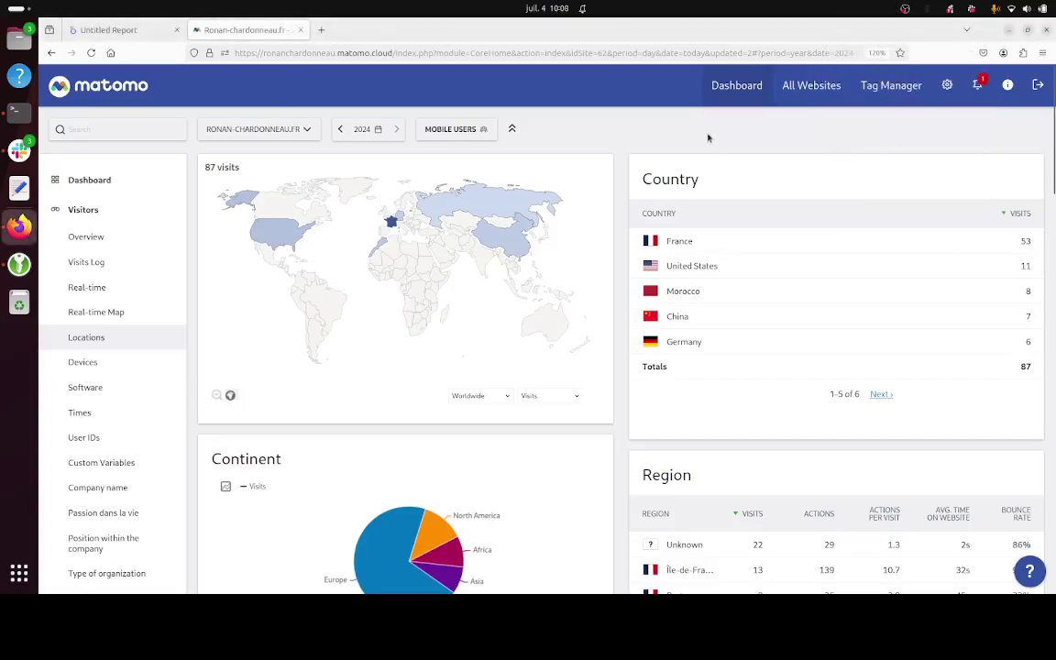
Step: Switch from the Matomo visitor dashboard to the blank Untitled Report in Looker Studio
{"action": "left_click", "coordinate": [119, 29]}
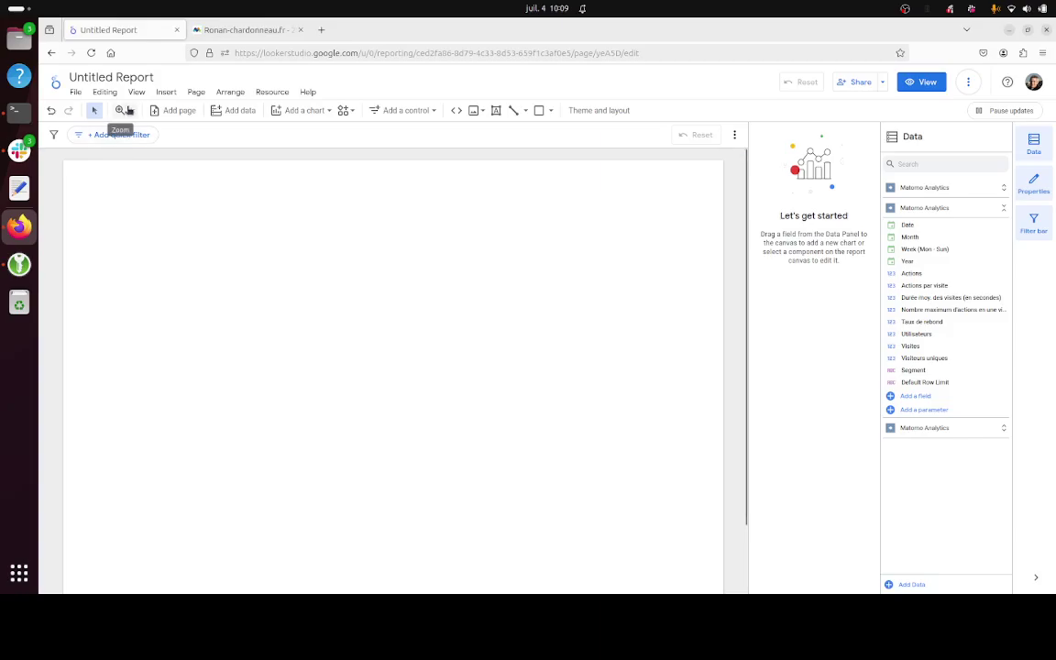
Step: Add data and open the official Matomo Analytics connector from the connector search
{"action": "left_click", "coordinate": [229, 111]}
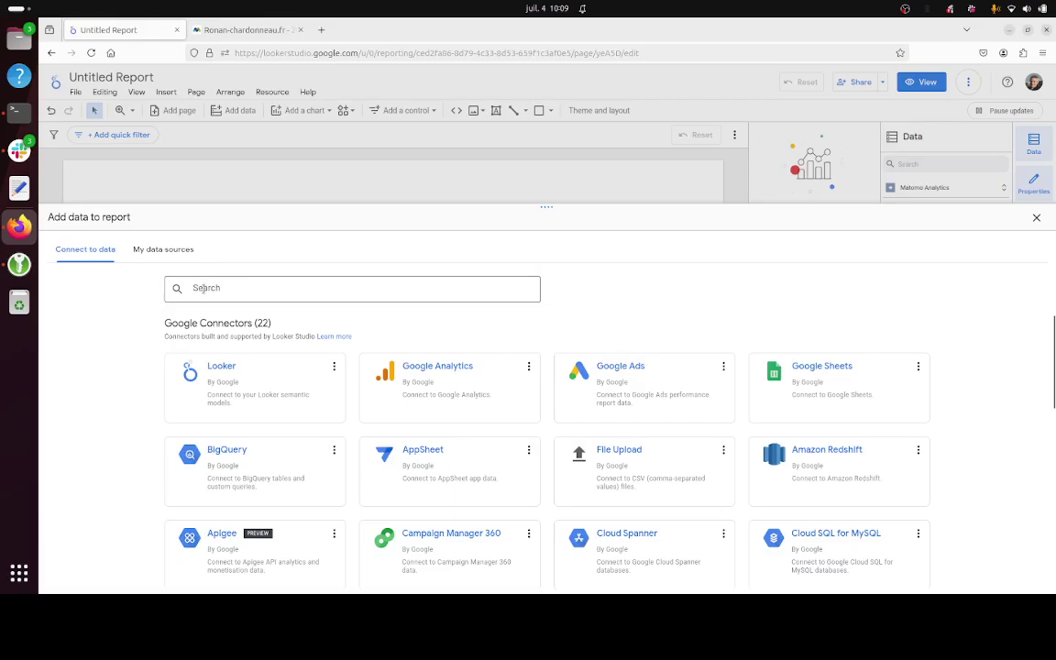
{"action": "left_click", "coordinate": [204, 288]}
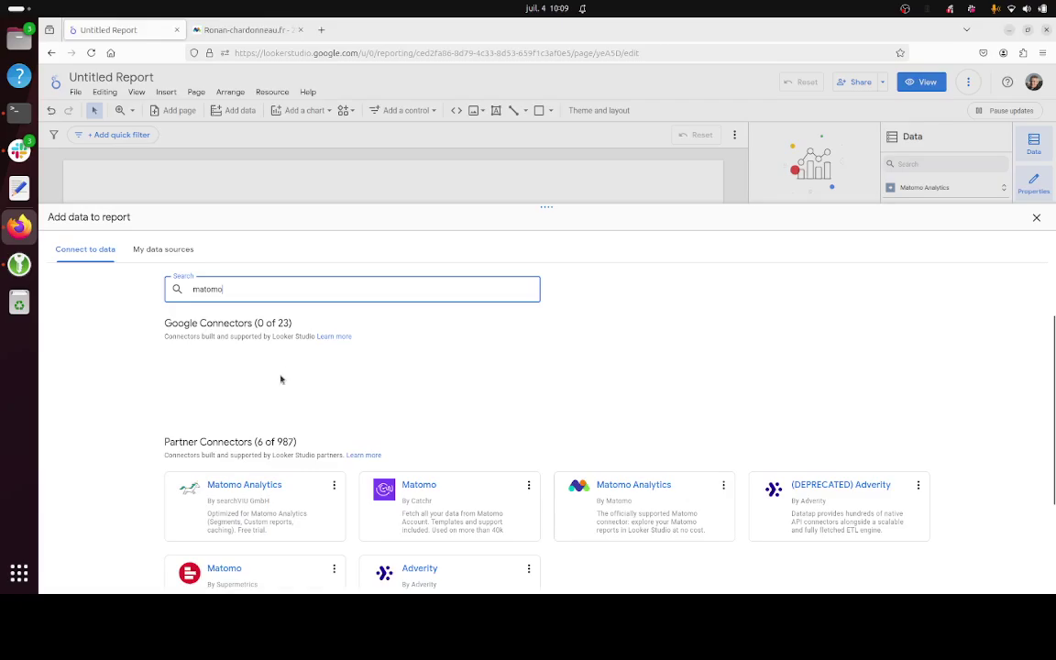
{"action": "left_click", "coordinate": [632, 495]}
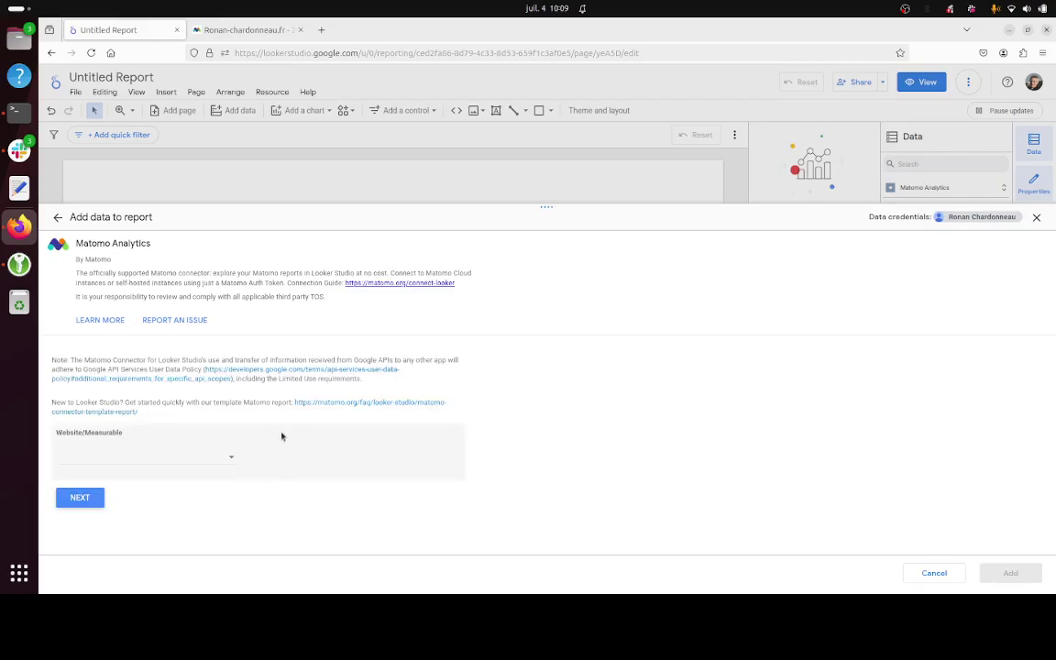
Step: Select the tracked website as the connector's Website/Measurable and continue
{"action": "left_click", "coordinate": [158, 456]}
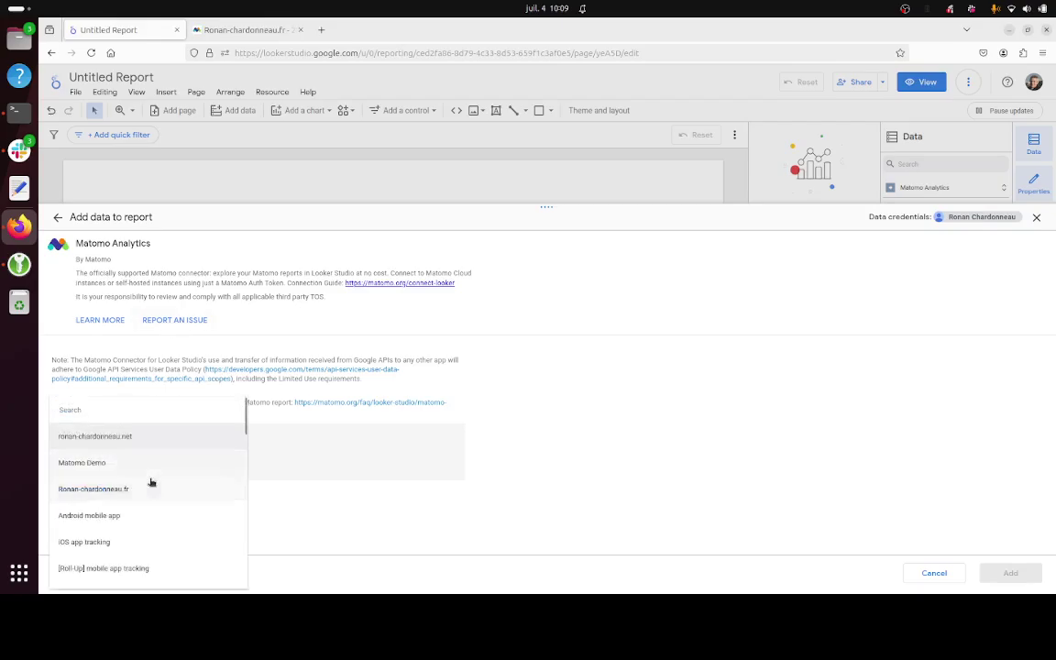
{"action": "left_click", "coordinate": [150, 491]}
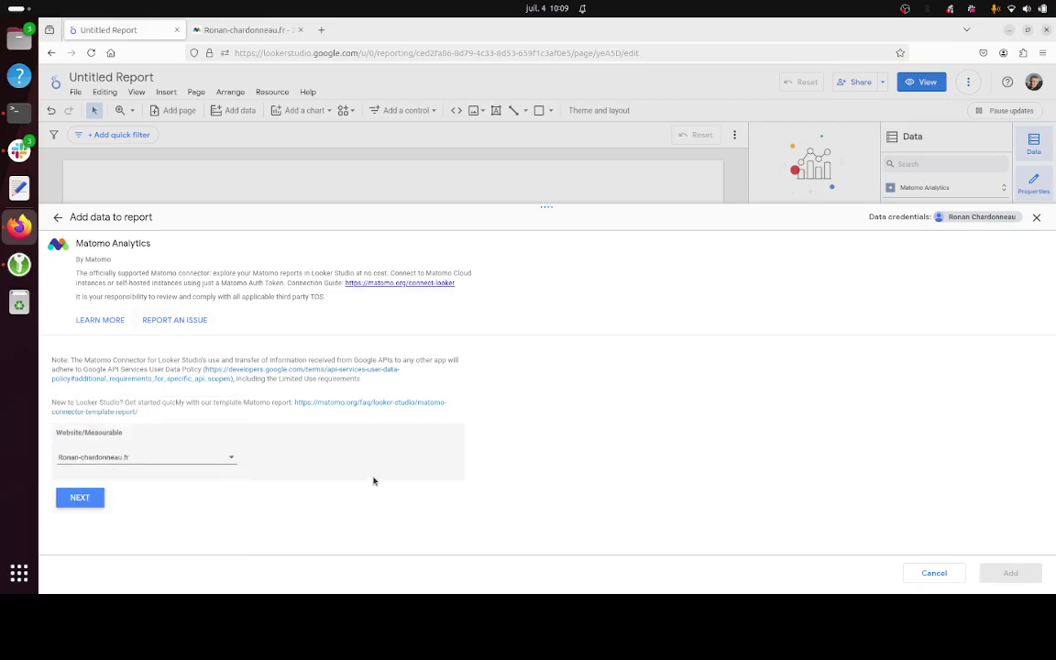
{"action": "left_click", "coordinate": [81, 498]}
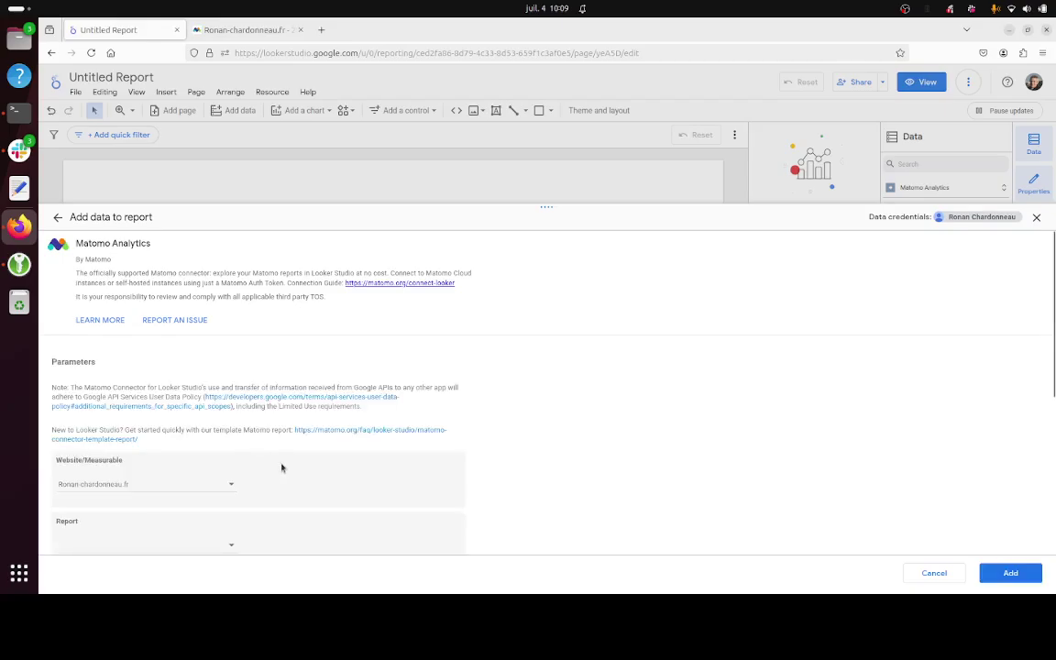
Step: Choose the Visitors > Country report, keep Segment modifiable, and add the source
{"action": "scroll", "coordinate": [244, 463], "scroll_direction": "down", "scroll_amount": 1}
{"action": "scroll", "coordinate": [244, 464], "scroll_direction": "down", "scroll_amount": 3}
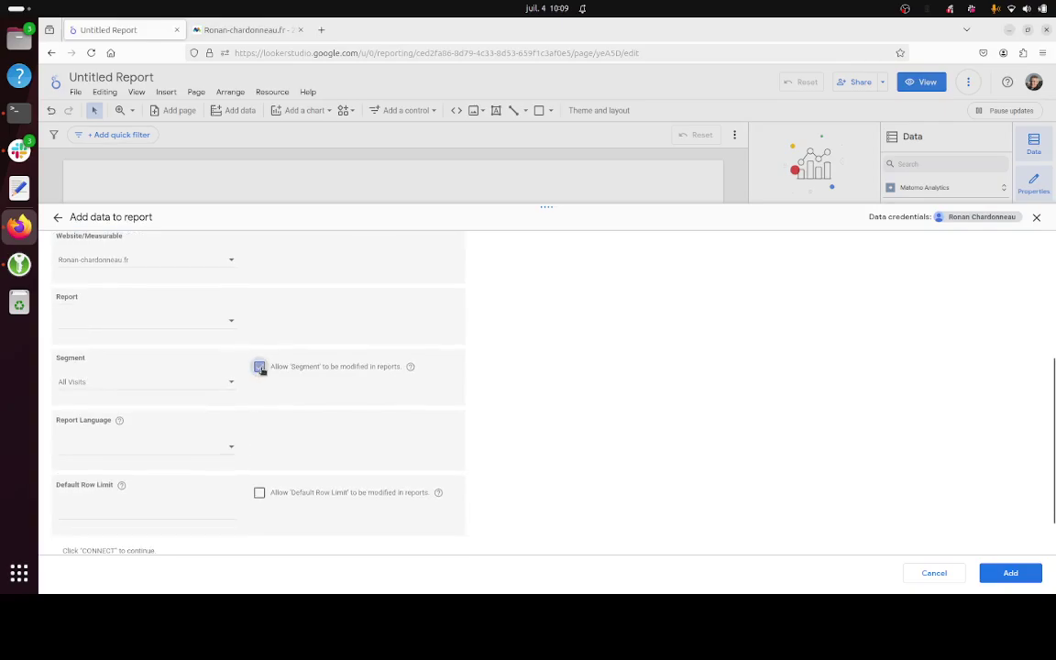
{"action": "left_click", "coordinate": [183, 323]}
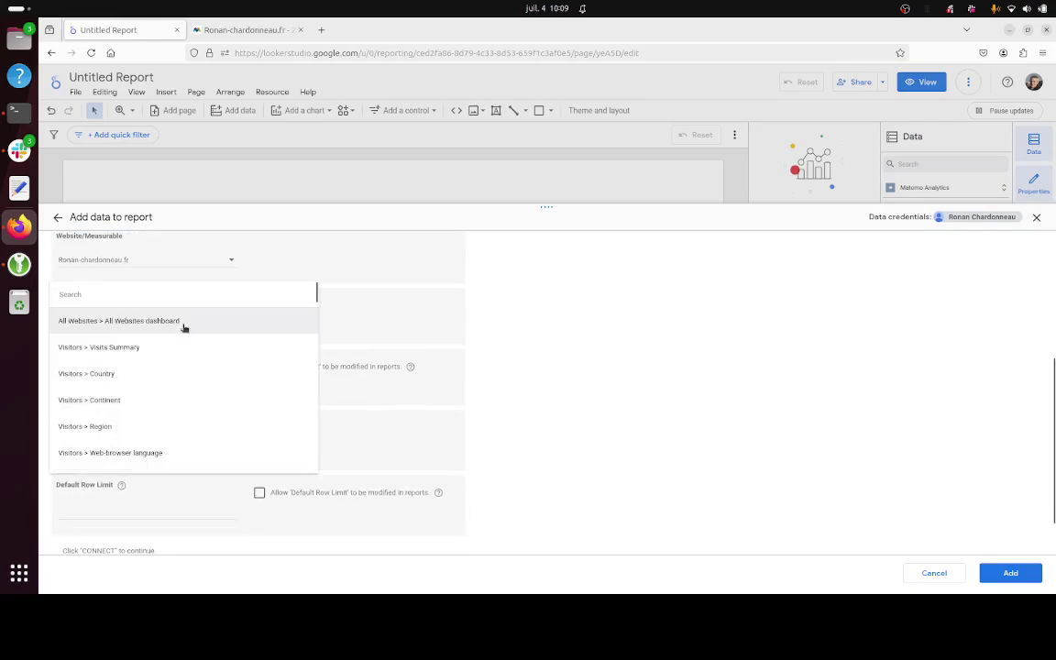
{"action": "left_click", "coordinate": [130, 376]}
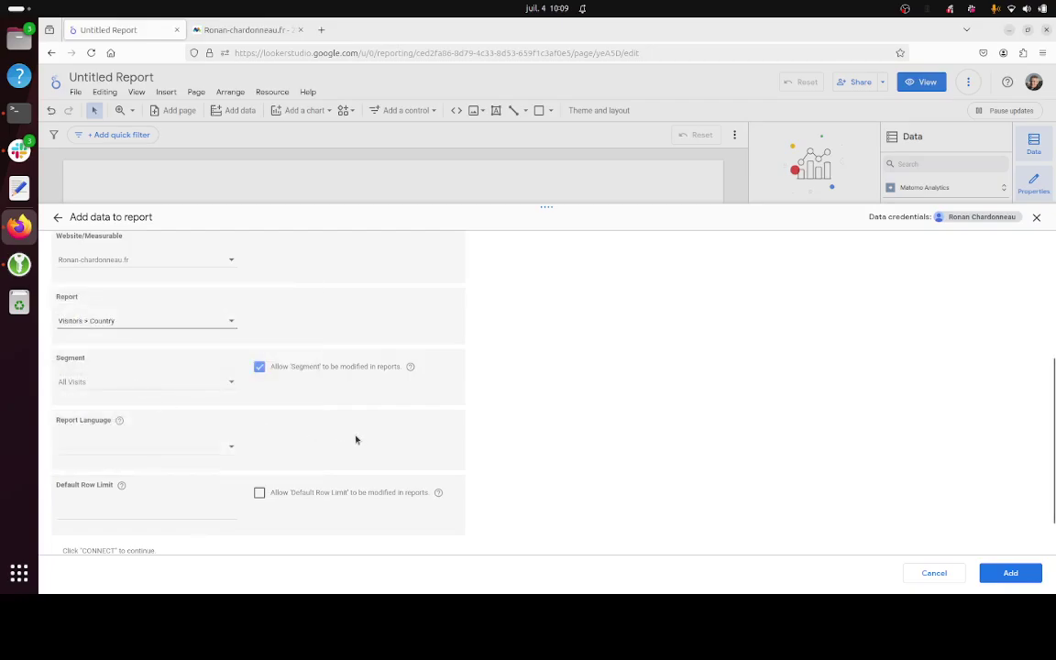
{"action": "scroll", "coordinate": [321, 477], "scroll_direction": "down", "scroll_amount": 1}
{"action": "scroll", "coordinate": [322, 476], "scroll_direction": "down", "scroll_amount": 1}
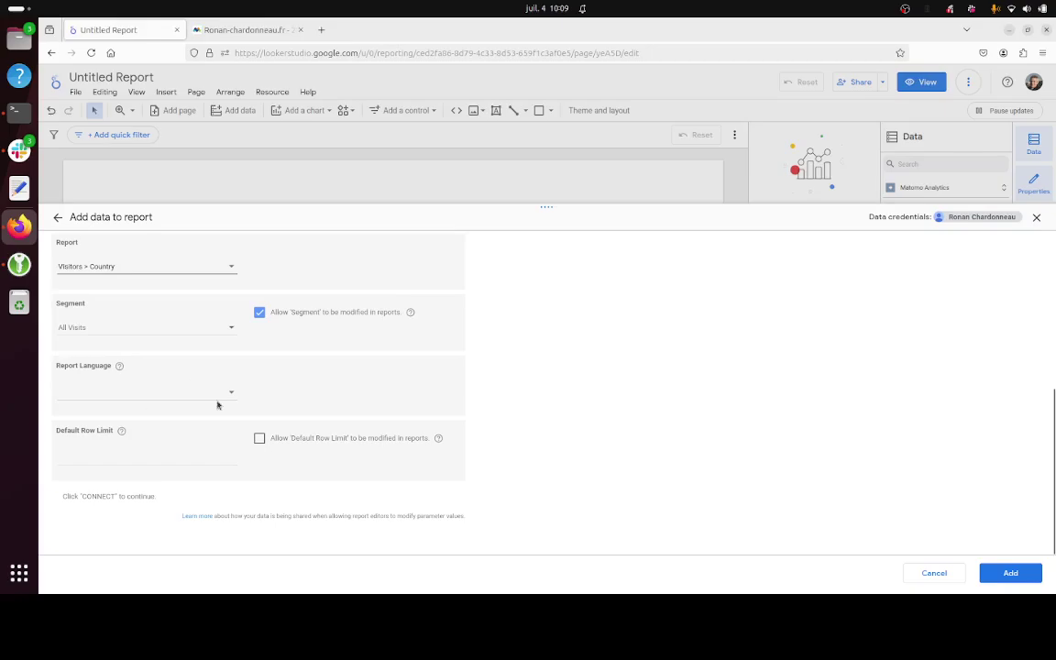
{"action": "left_click", "coordinate": [1010, 573]}
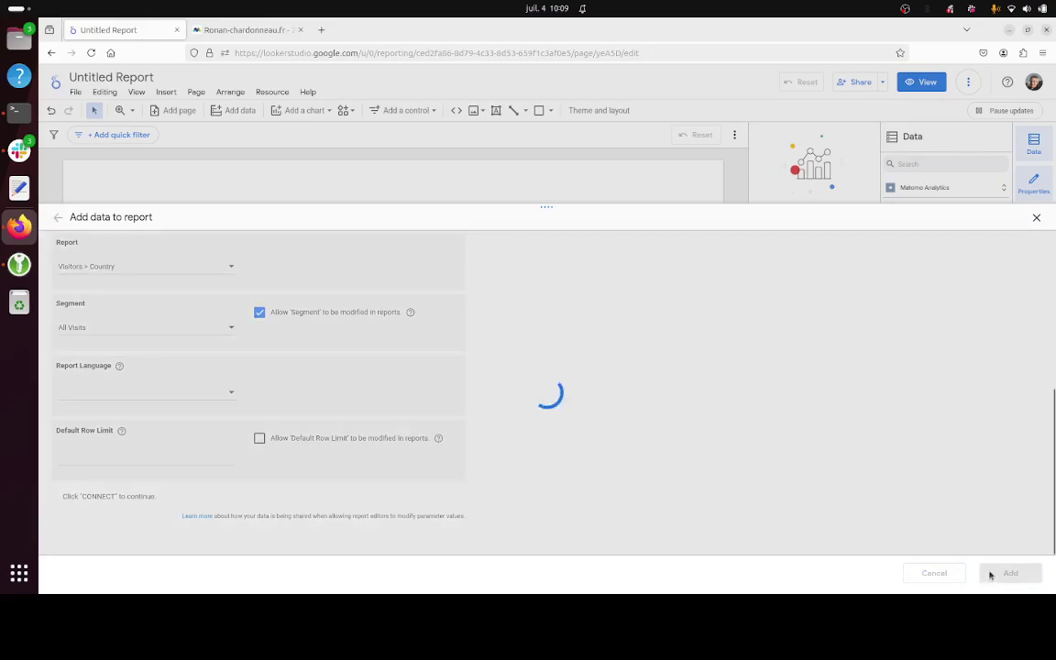
Step: Allow Segment parameter sharing and add the Country/Visits table to the report
{"action": "left_click", "coordinate": [770, 360]}
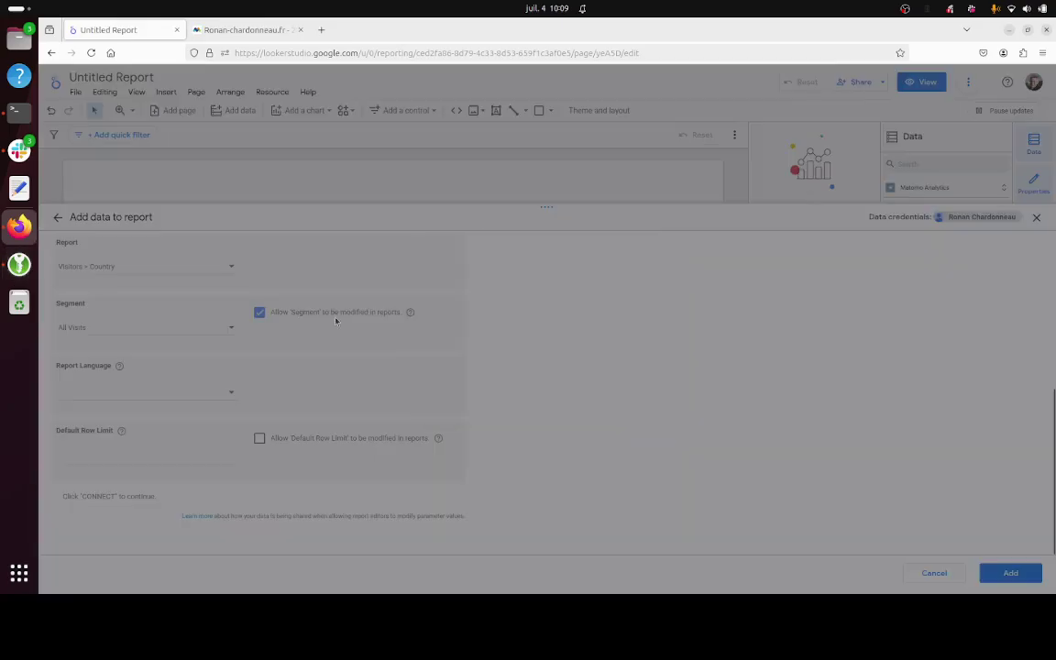
{"action": "left_click", "coordinate": [667, 415]}
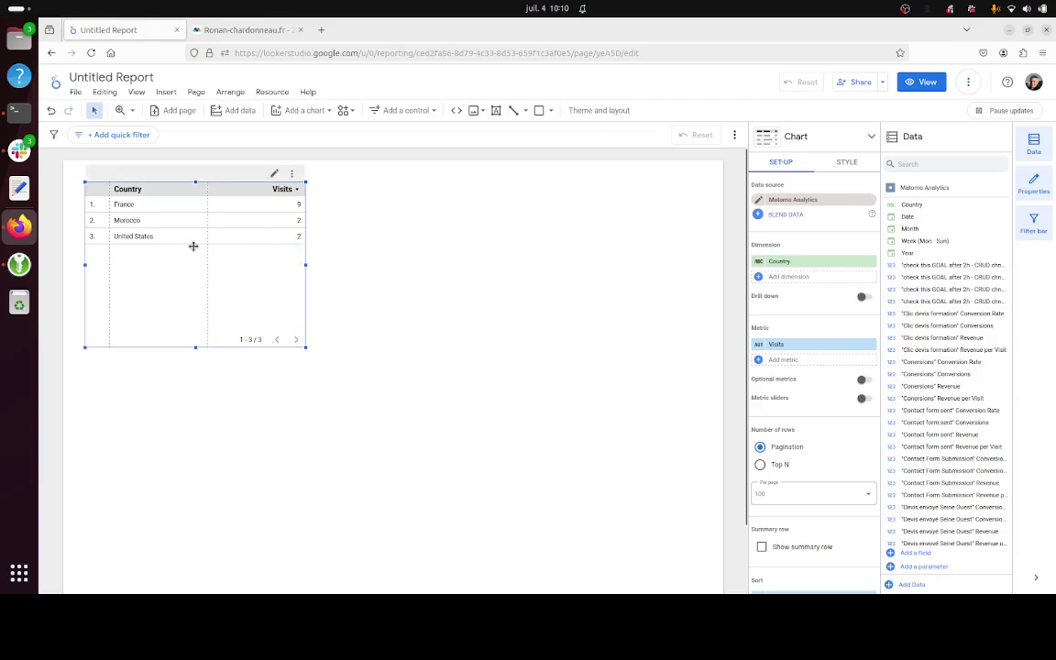
Step: Place a drop-down list control right of the table, bound to the Segment field
{"action": "left_click", "coordinate": [165, 93]}
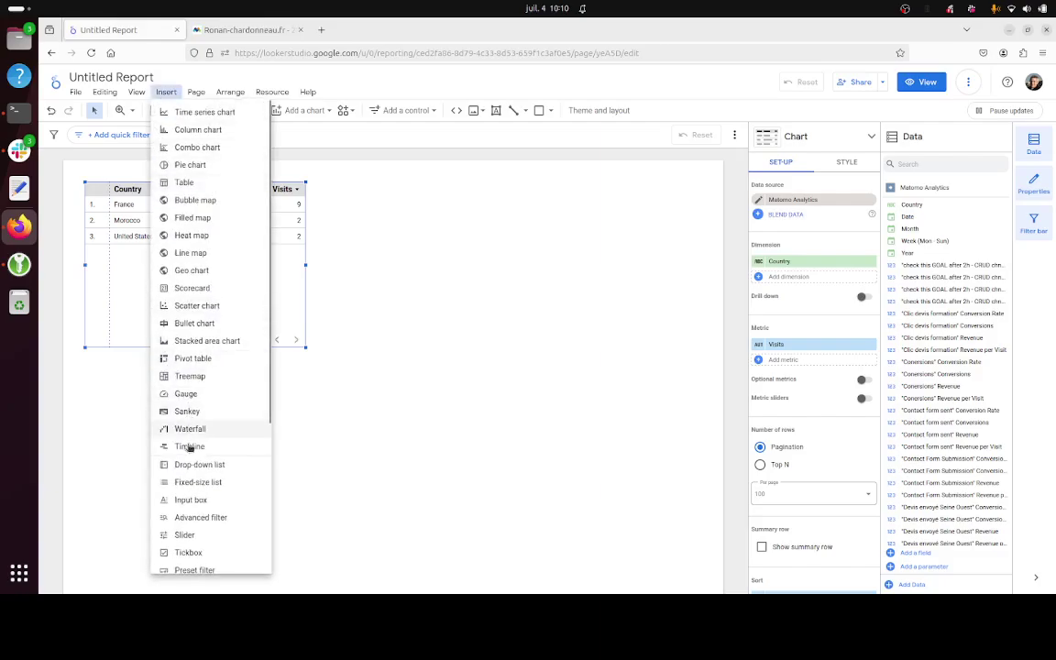
{"action": "scroll", "coordinate": [202, 458], "scroll_direction": "down", "scroll_amount": 3}
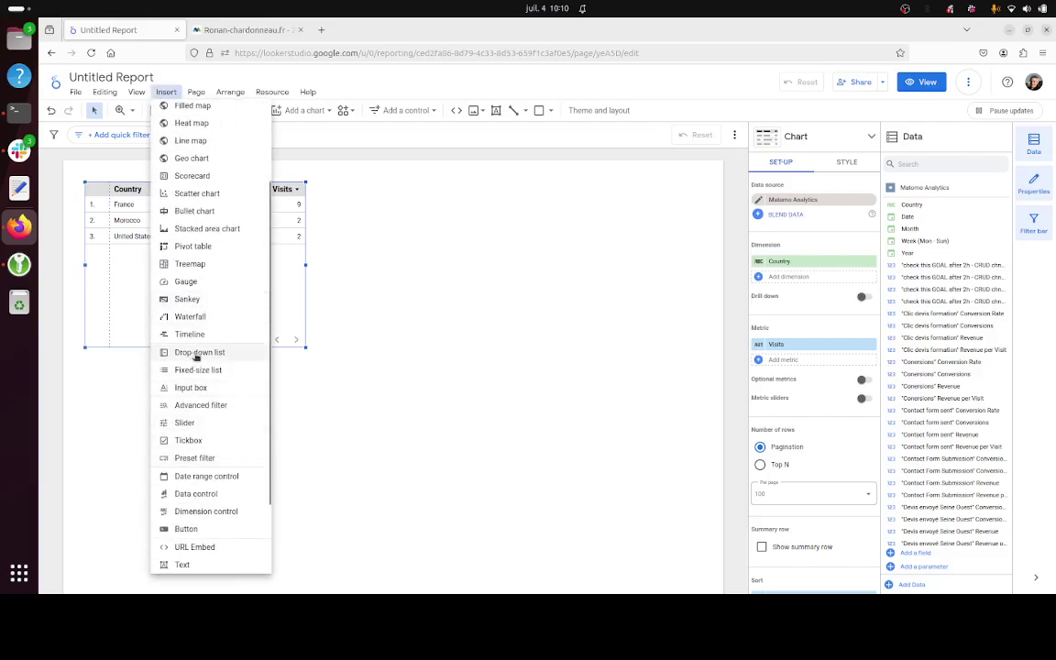
{"action": "left_click", "coordinate": [196, 354]}
{"action": "left_click", "coordinate": [502, 208]}
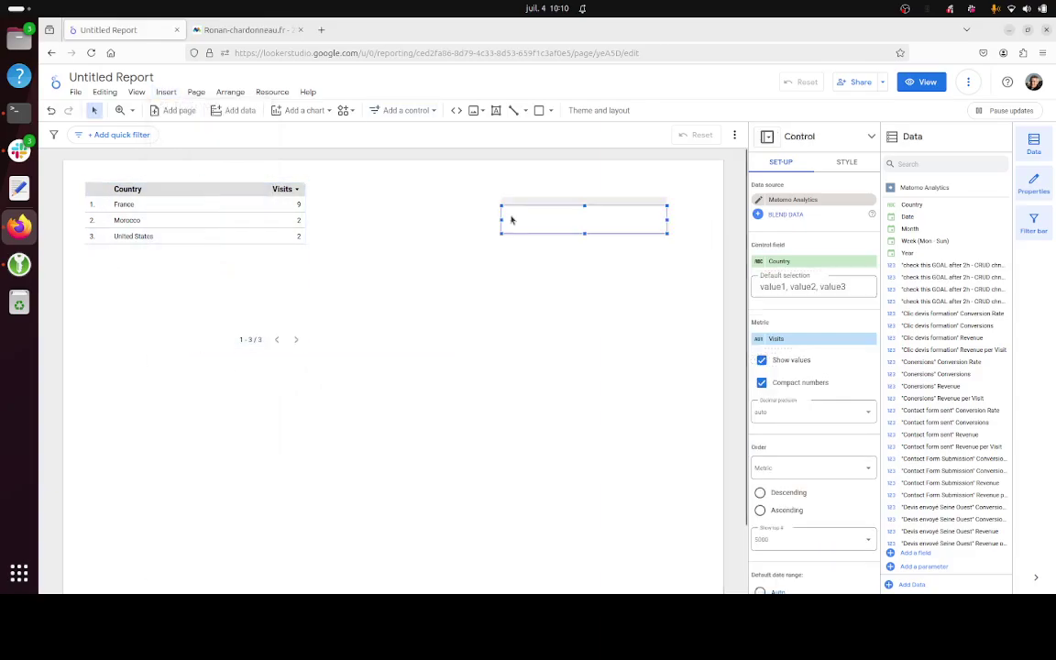
{"action": "left_click", "coordinate": [792, 261]}
{"action": "scroll", "coordinate": [815, 358], "scroll_direction": "down", "scroll_amount": 1}
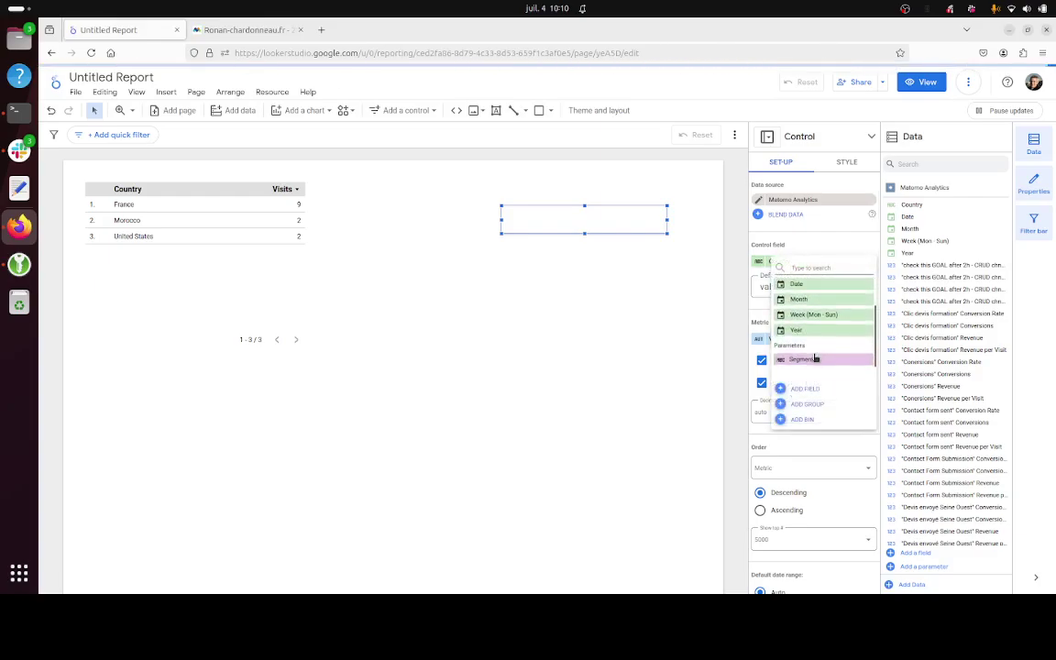
{"action": "left_click", "coordinate": [813, 359]}
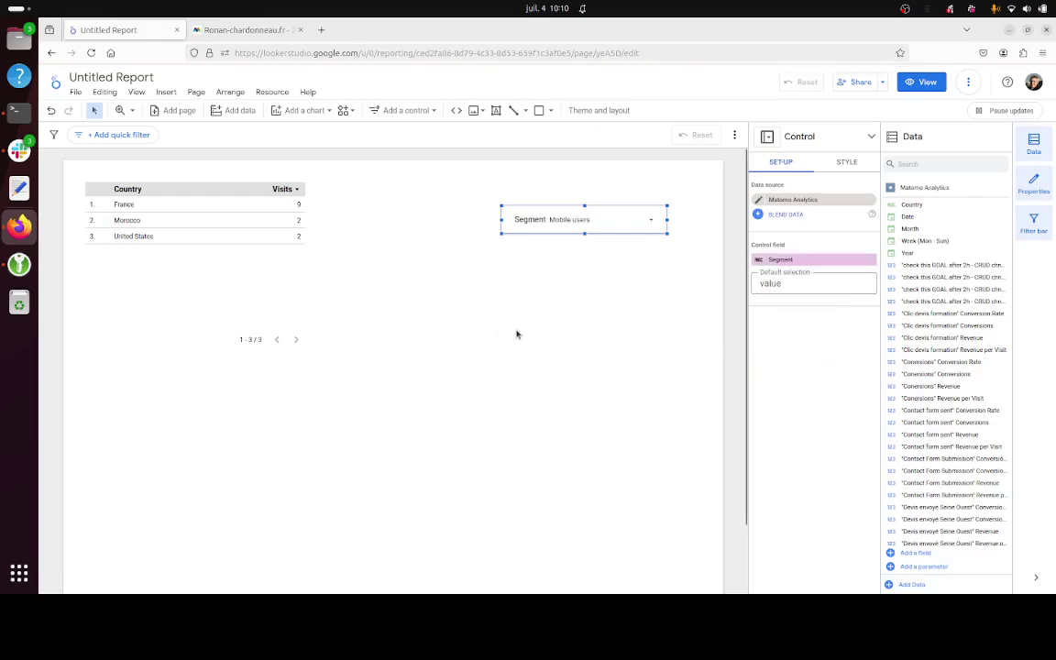
{"action": "left_click", "coordinate": [650, 222]}
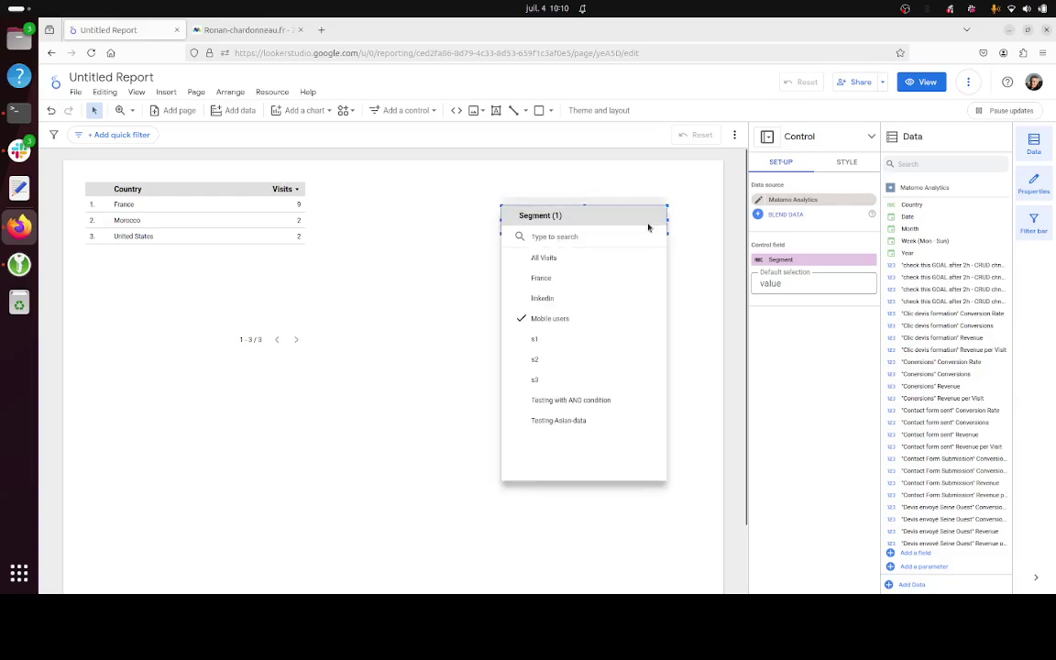
{"action": "left_click", "coordinate": [563, 265]}
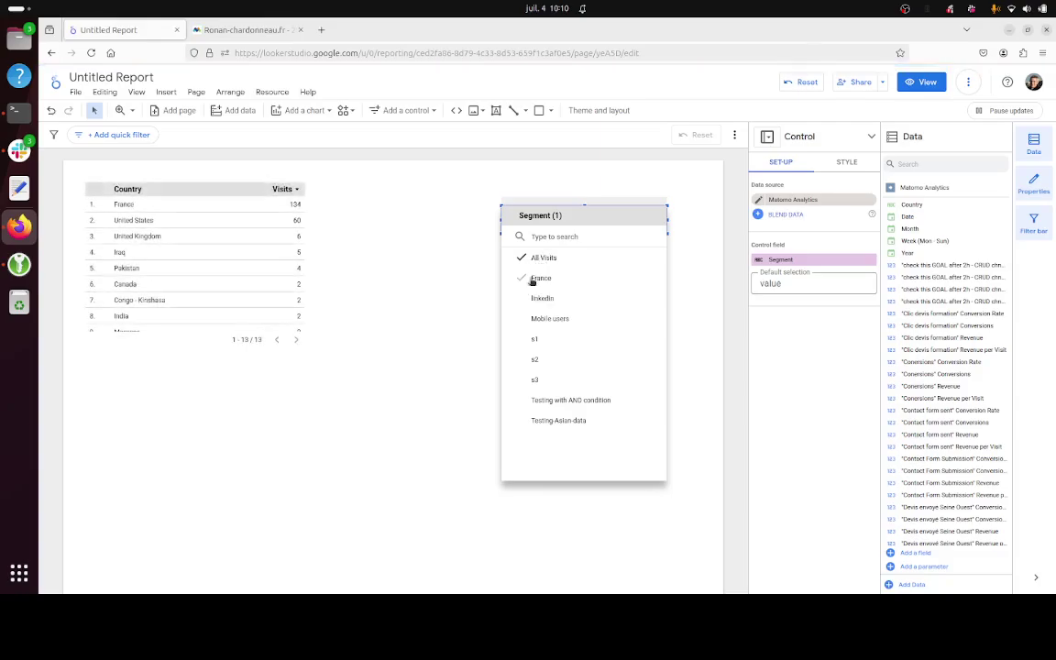
{"action": "left_click", "coordinate": [554, 281]}
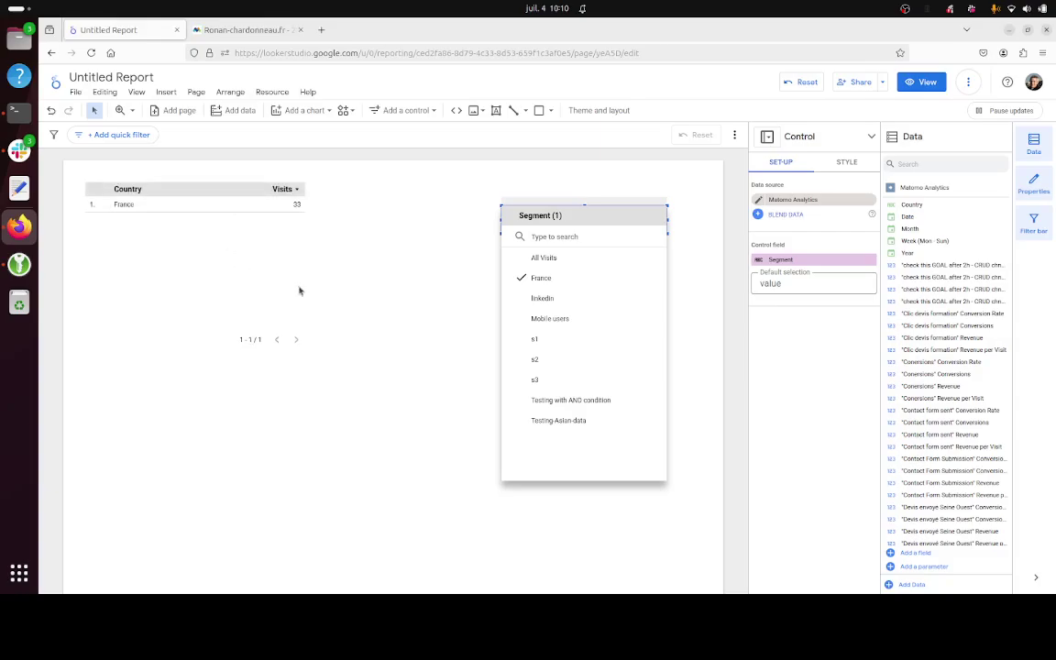
{"action": "left_click", "coordinate": [540, 299]}
{"action": "left_click", "coordinate": [540, 320]}
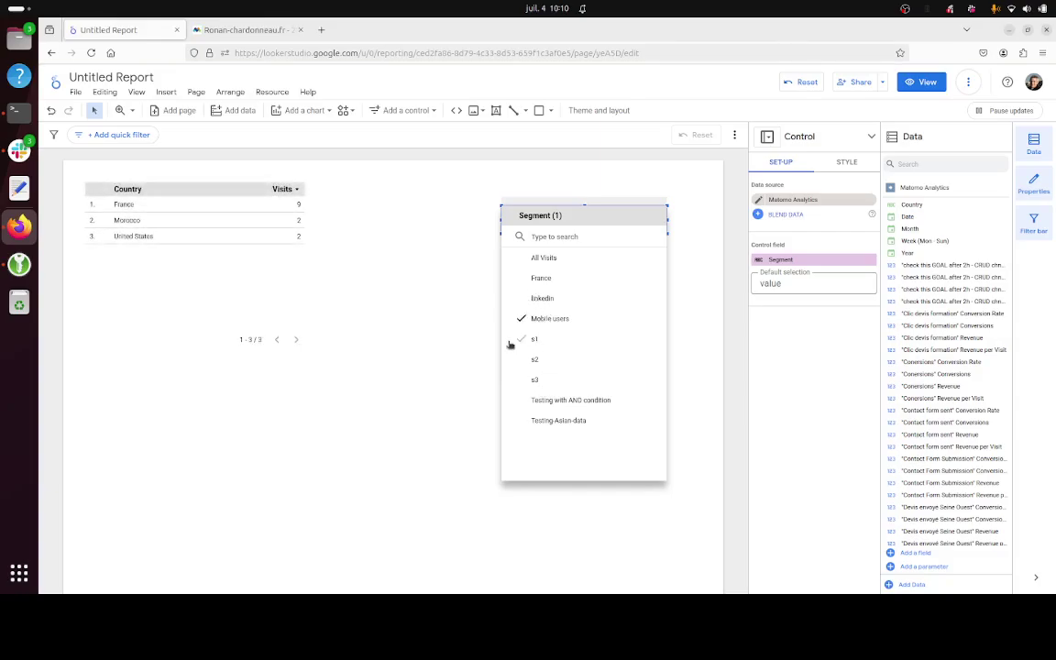
Step: Open the Matomo Analytics connector again via a 'matomo' search and select the personal website
{"action": "left_click", "coordinate": [320, 241]}
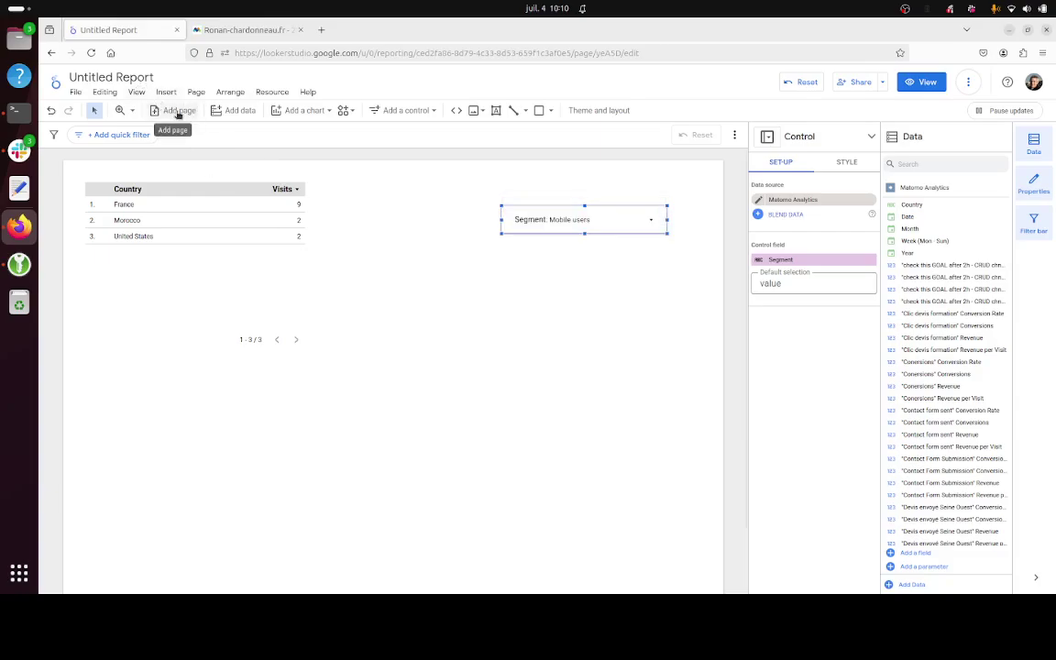
{"action": "left_click", "coordinate": [231, 110]}
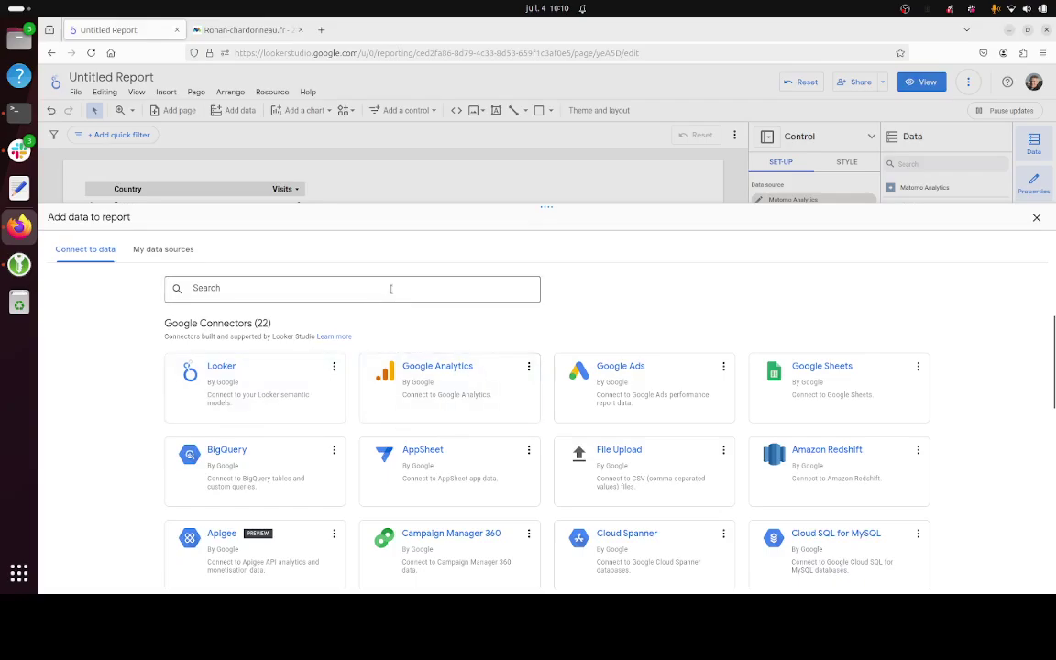
{"action": "left_click", "coordinate": [358, 288]}
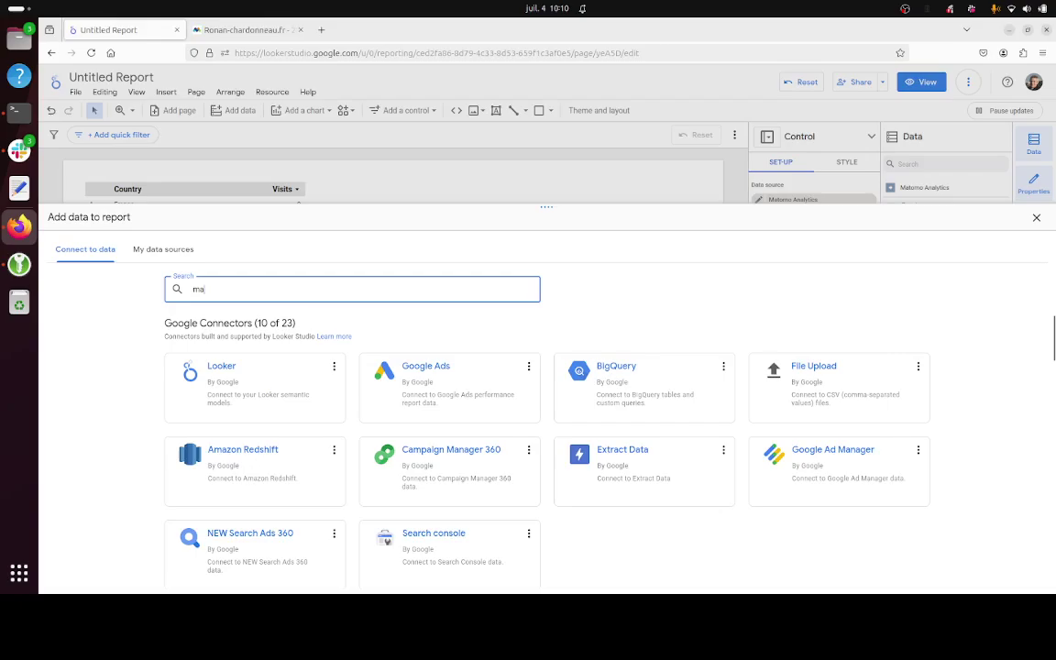
{"action": "type", "text": "matomo"}
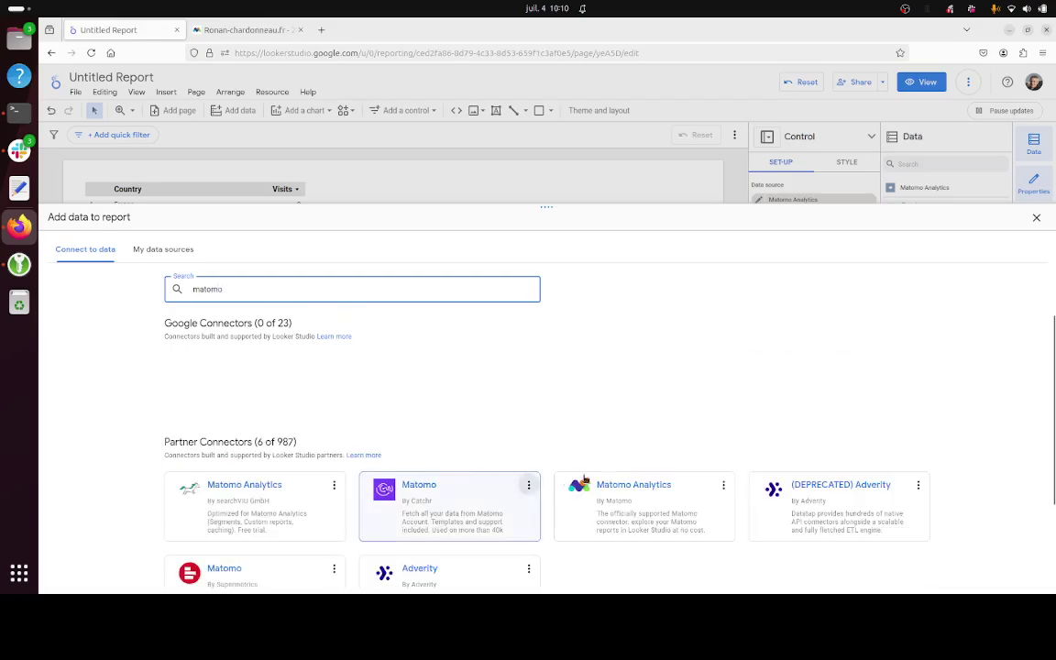
{"action": "left_click", "coordinate": [619, 483]}
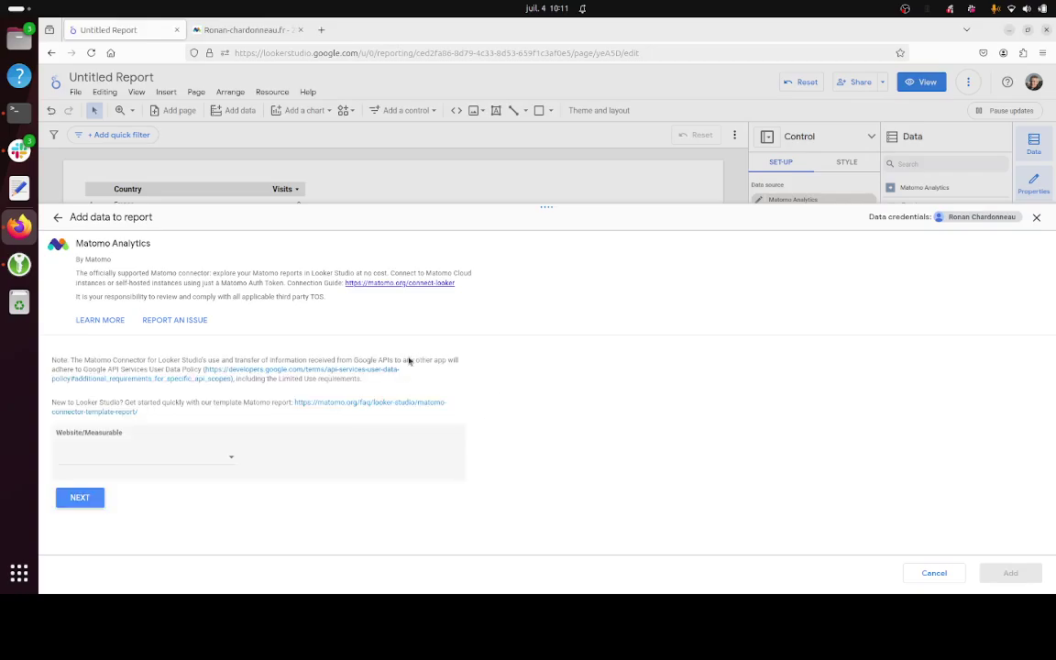
{"action": "left_click", "coordinate": [154, 463]}
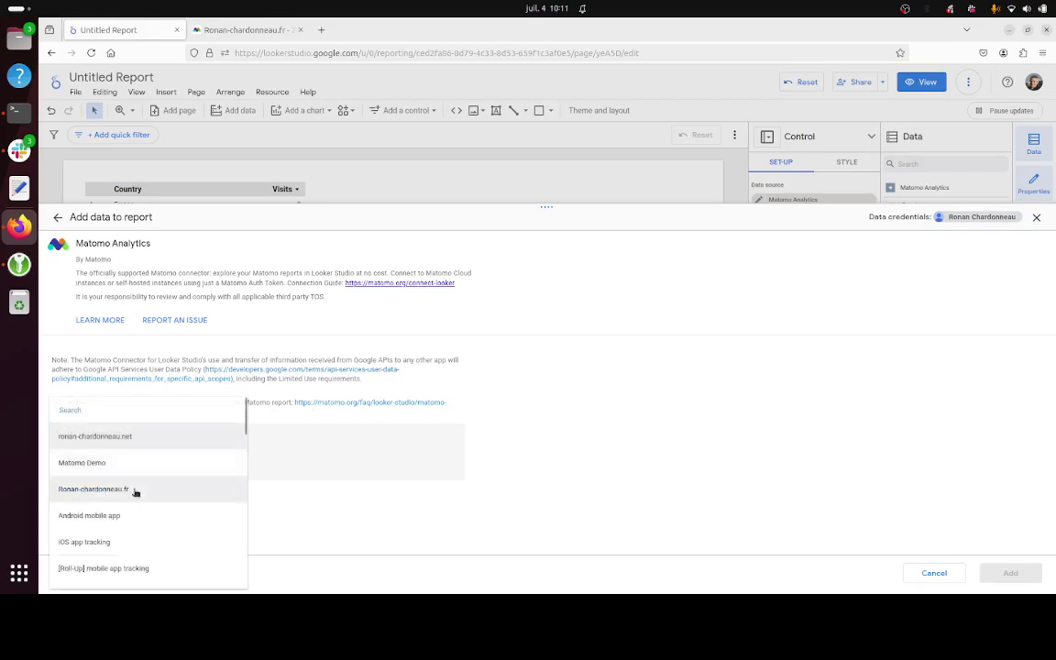
{"action": "left_click", "coordinate": [135, 490]}
Step: Set the new source to the Referrers > Channel Type report with Segment modifiable, and add it
{"action": "left_click", "coordinate": [80, 498]}
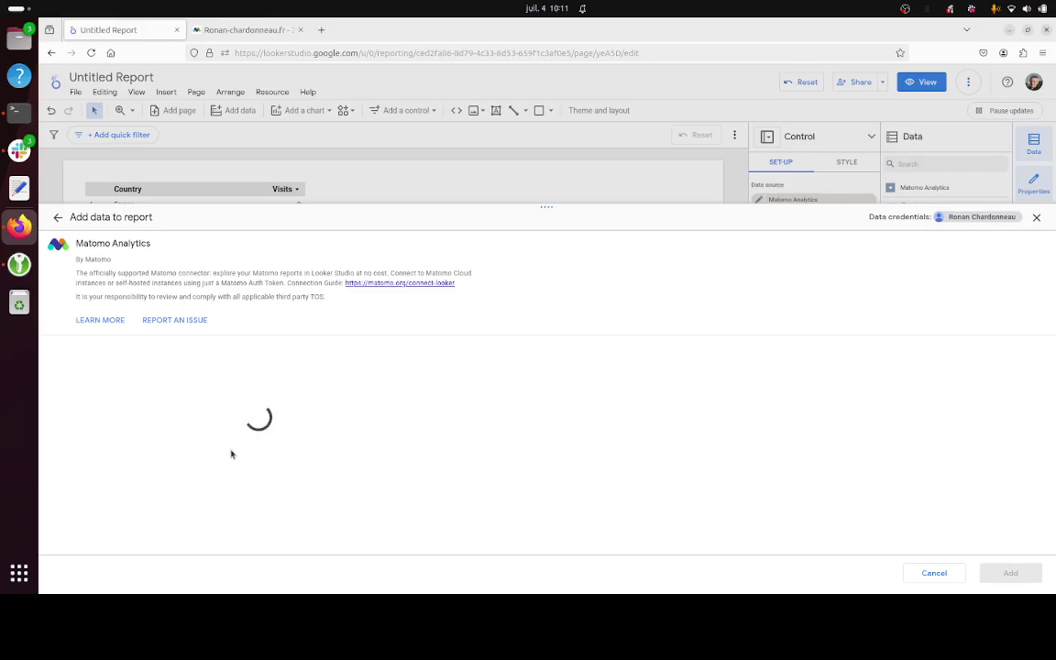
{"action": "scroll", "coordinate": [310, 453], "scroll_direction": "down", "scroll_amount": 5}
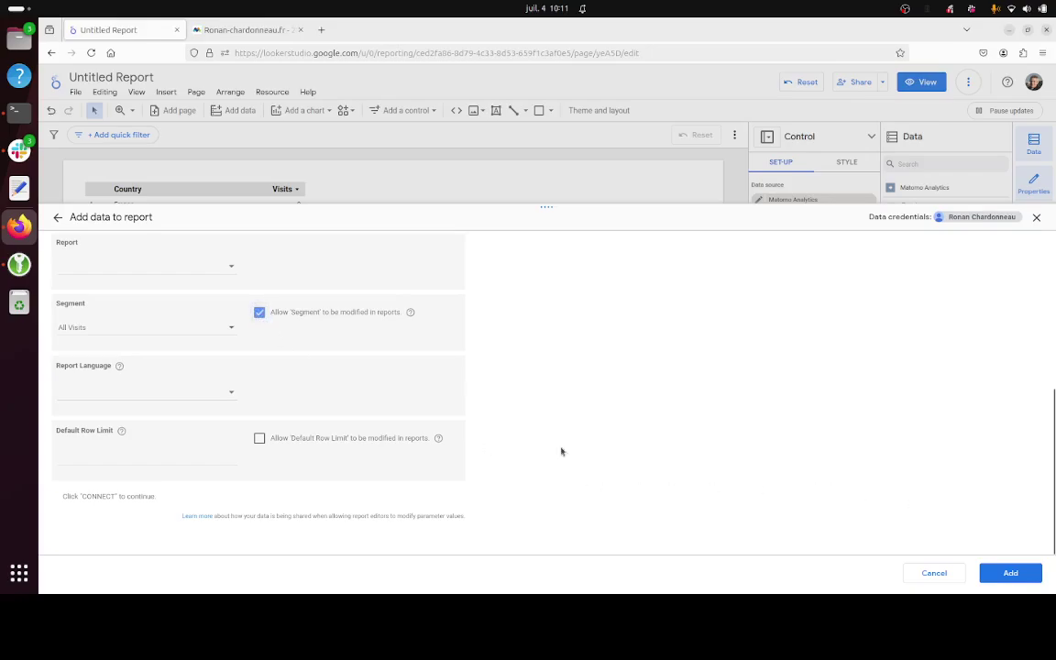
{"action": "left_click", "coordinate": [153, 265]}
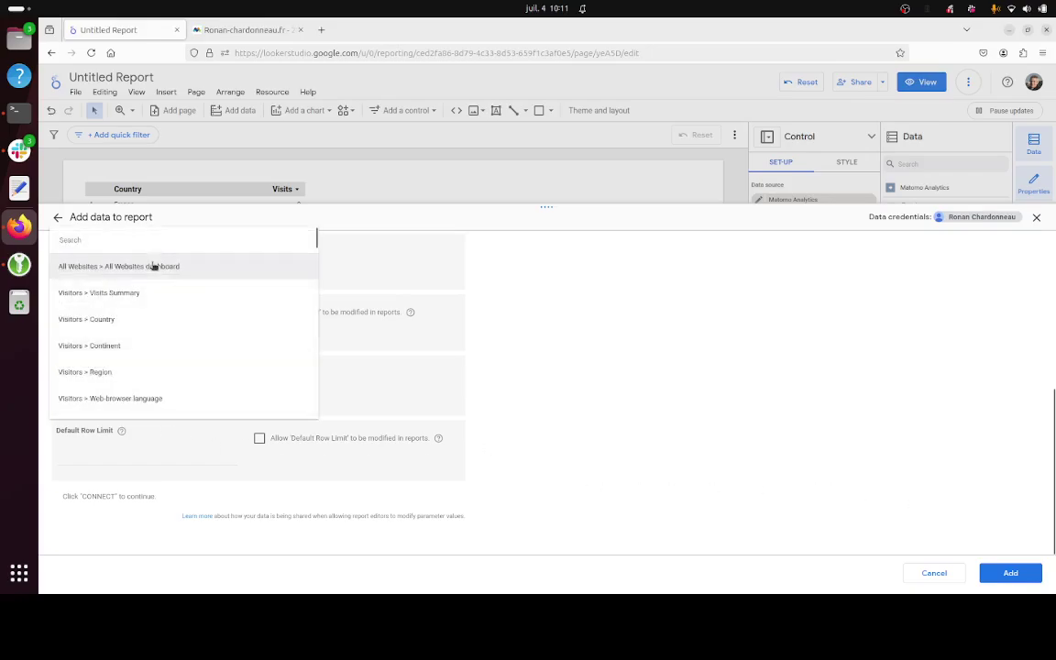
{"action": "scroll", "coordinate": [197, 357], "scroll_direction": "down", "scroll_amount": 3}
{"action": "scroll", "coordinate": [197, 358], "scroll_direction": "down", "scroll_amount": 10}
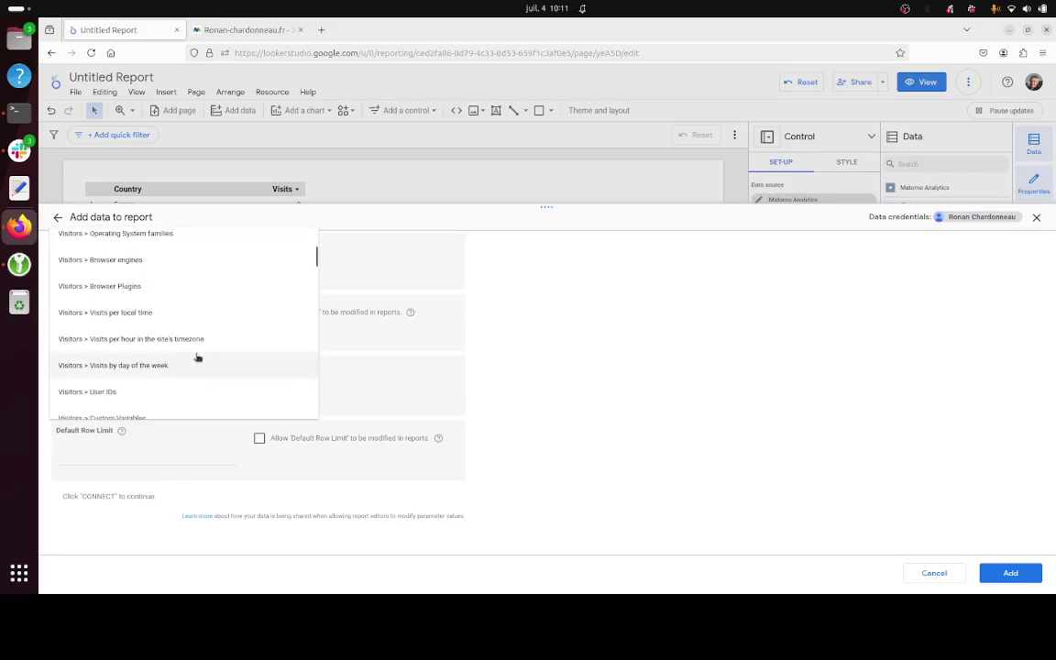
{"action": "scroll", "coordinate": [172, 328], "scroll_direction": "down", "scroll_amount": 10}
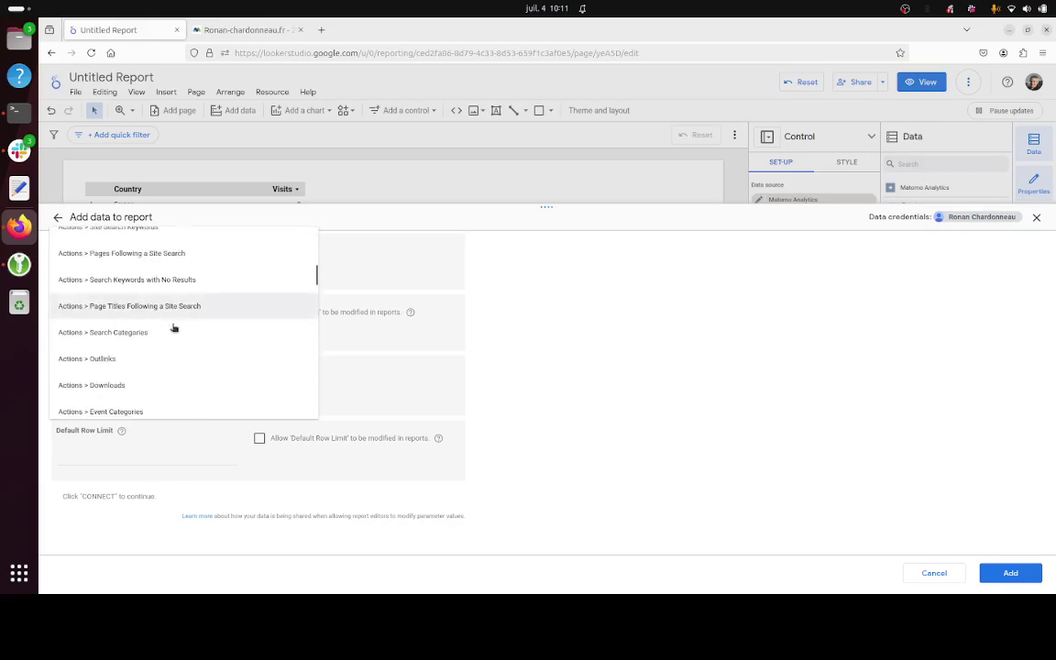
{"action": "scroll", "coordinate": [176, 333], "scroll_direction": "down", "scroll_amount": 5}
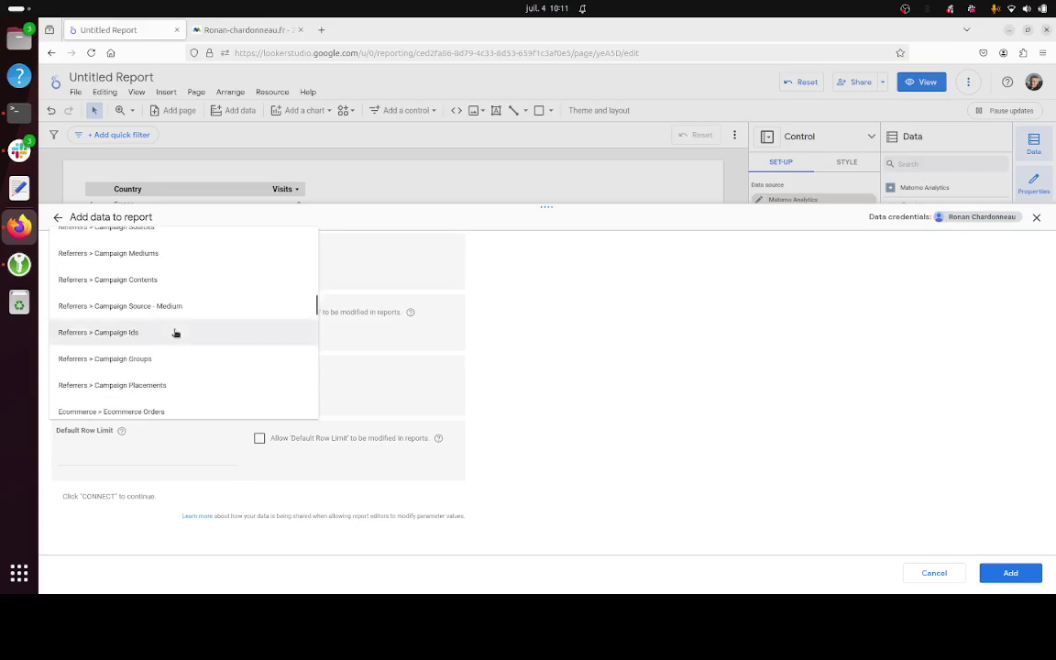
{"action": "scroll", "coordinate": [177, 330], "scroll_direction": "up", "scroll_amount": 1}
{"action": "scroll", "coordinate": [177, 334], "scroll_direction": "up", "scroll_amount": 3}
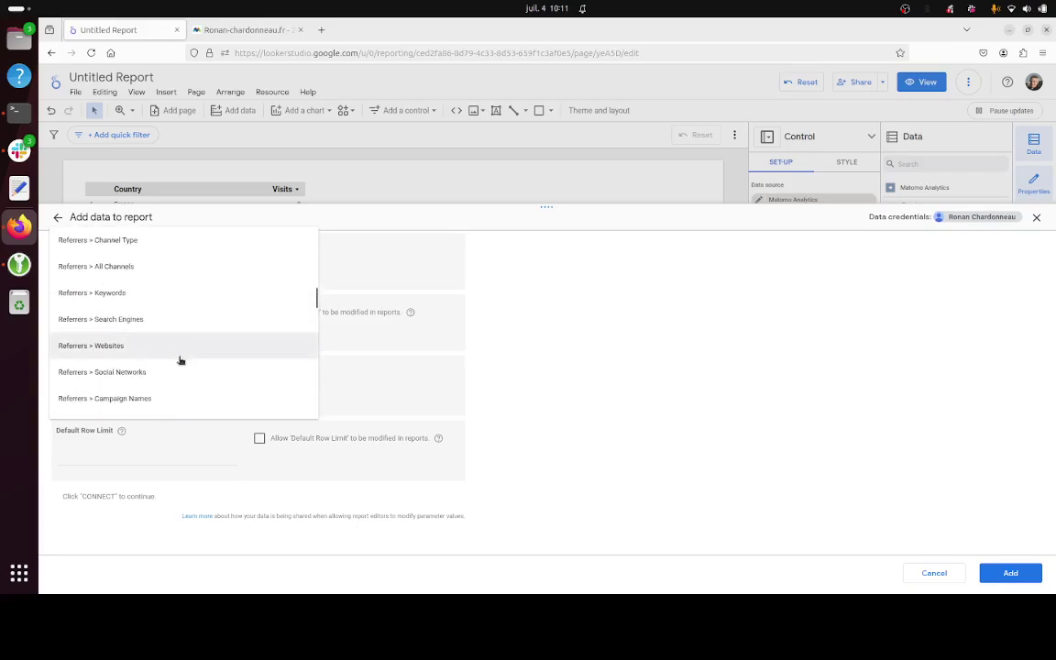
{"action": "scroll", "coordinate": [179, 359], "scroll_direction": "down", "scroll_amount": 2}
{"action": "scroll", "coordinate": [180, 359], "scroll_direction": "up", "scroll_amount": 2}
{"action": "scroll", "coordinate": [181, 332], "scroll_direction": "up", "scroll_amount": 2}
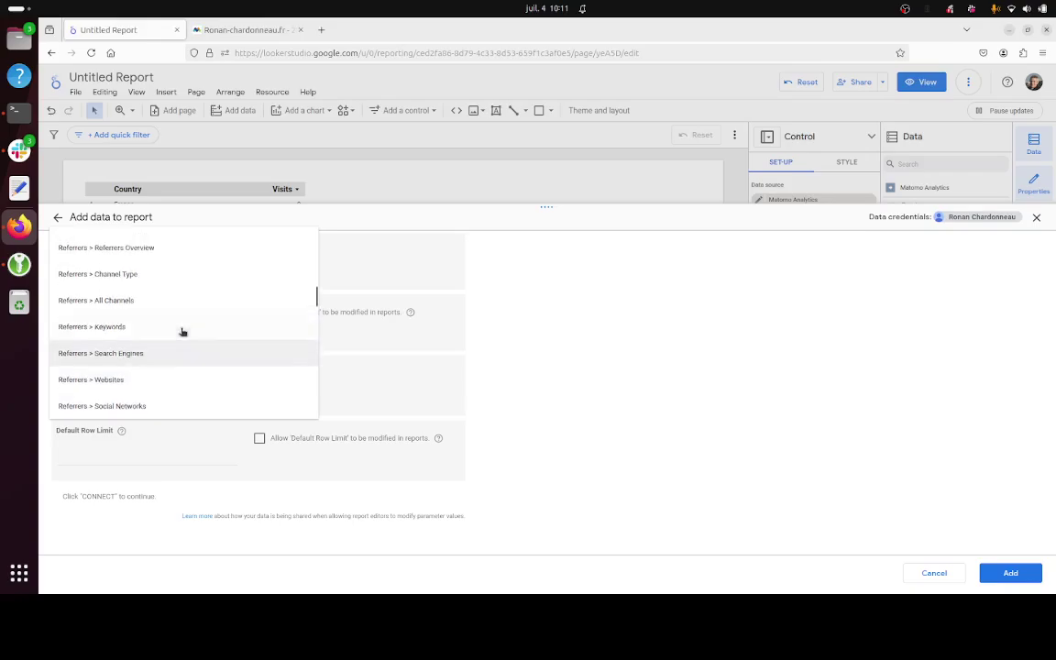
{"action": "left_click", "coordinate": [188, 295]}
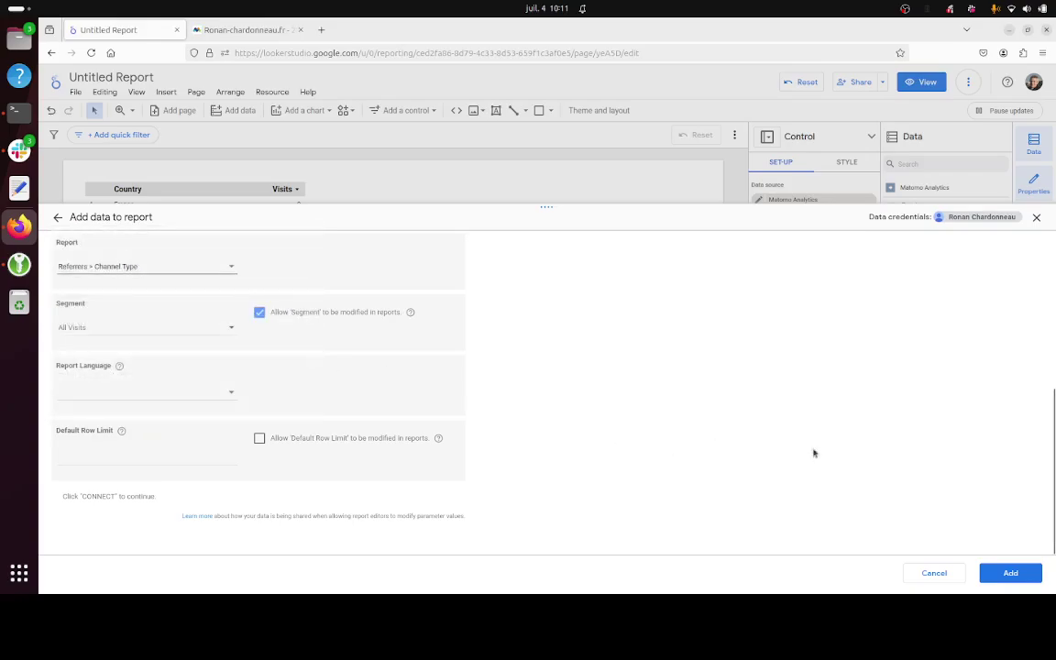
{"action": "left_click", "coordinate": [1004, 573]}
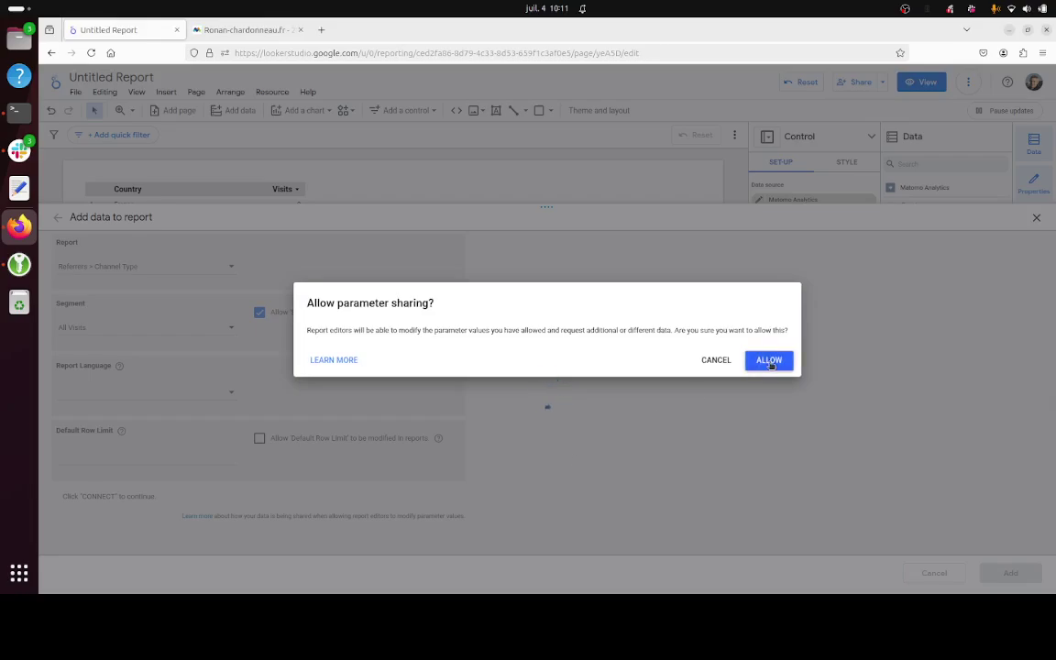
Step: Allow parameter sharing and add the Channel Type source to the report
{"action": "left_click", "coordinate": [762, 361]}
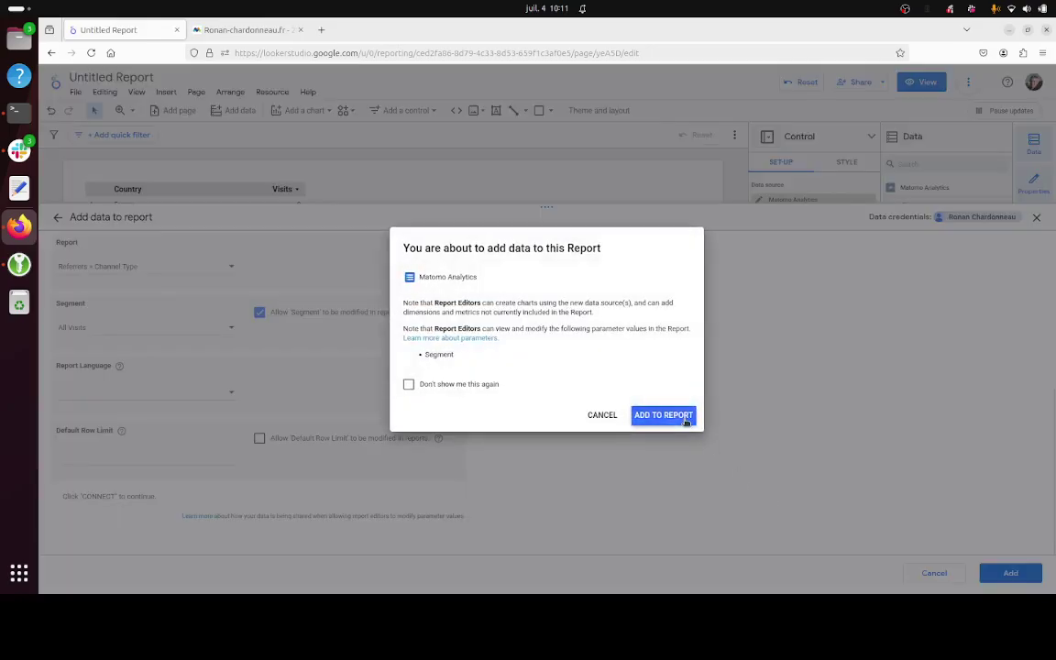
{"action": "left_click", "coordinate": [666, 415]}
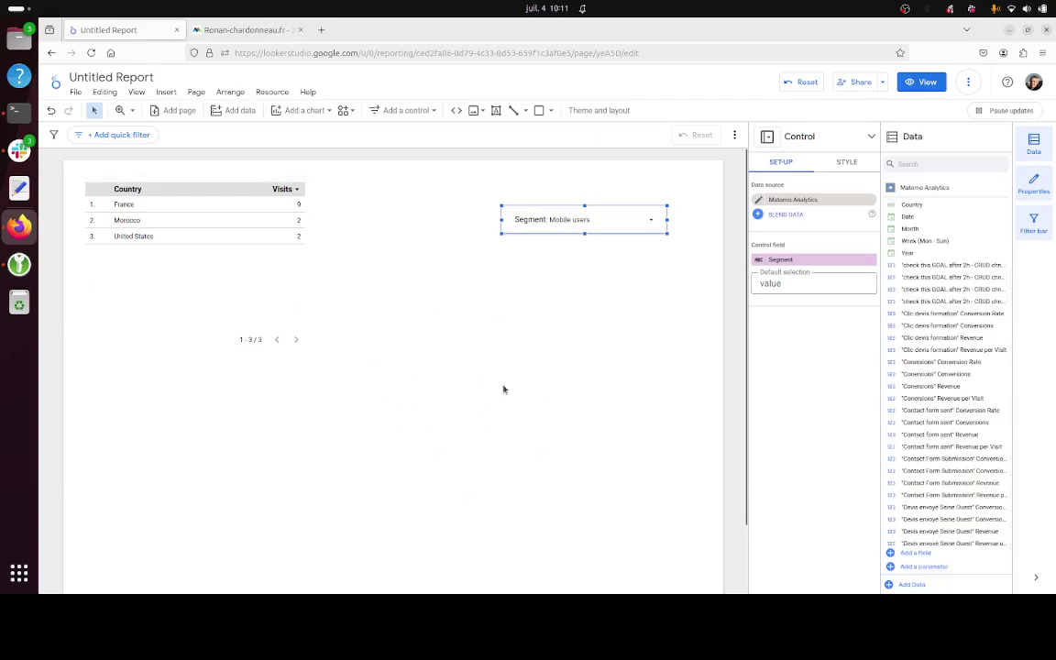
{"action": "scroll", "coordinate": [495, 410], "scroll_direction": "down", "scroll_amount": 2}
{"action": "scroll", "coordinate": [495, 415], "scroll_direction": "up", "scroll_amount": 2}
Step: Switch the Segment control to All Visits, so France leads the Country table with 134
{"action": "left_click", "coordinate": [396, 506]}
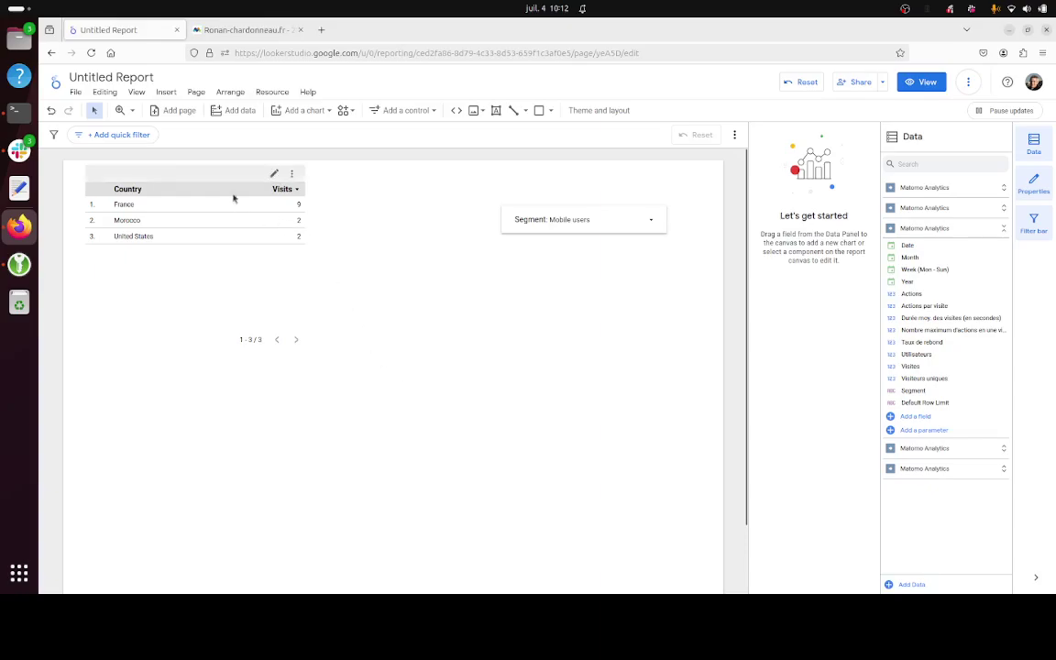
{"action": "left_click", "coordinate": [546, 225]}
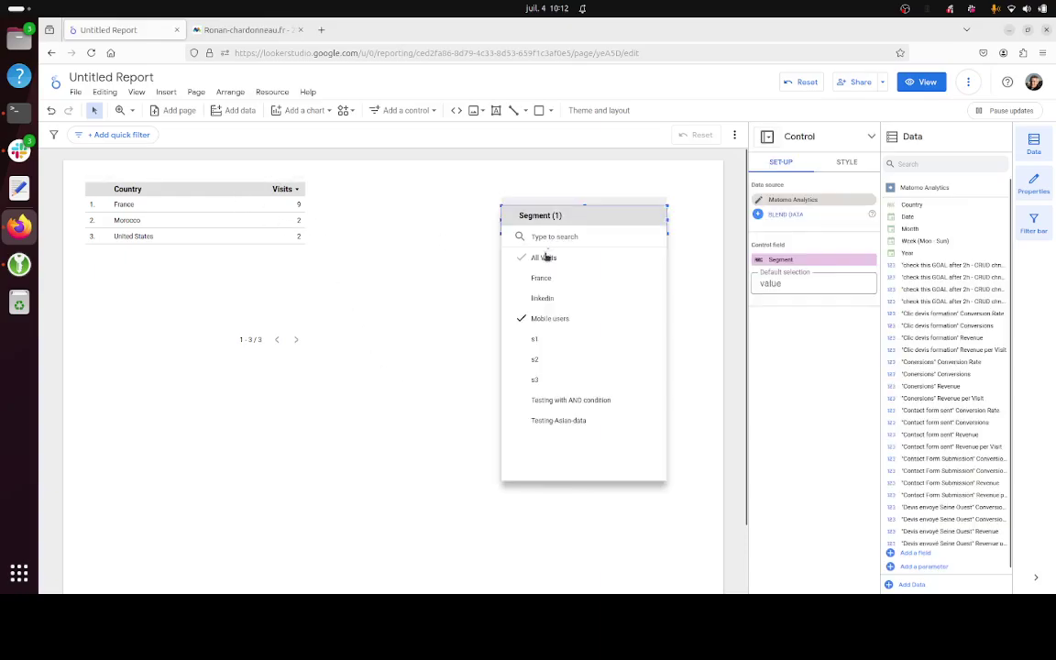
{"action": "left_click", "coordinate": [396, 252]}
Step: Browse the Matomo fields in the Data panel, then deselect the control
{"action": "scroll", "coordinate": [497, 486], "scroll_direction": "down", "scroll_amount": 1}
{"action": "scroll", "coordinate": [498, 485], "scroll_direction": "up", "scroll_amount": 1}
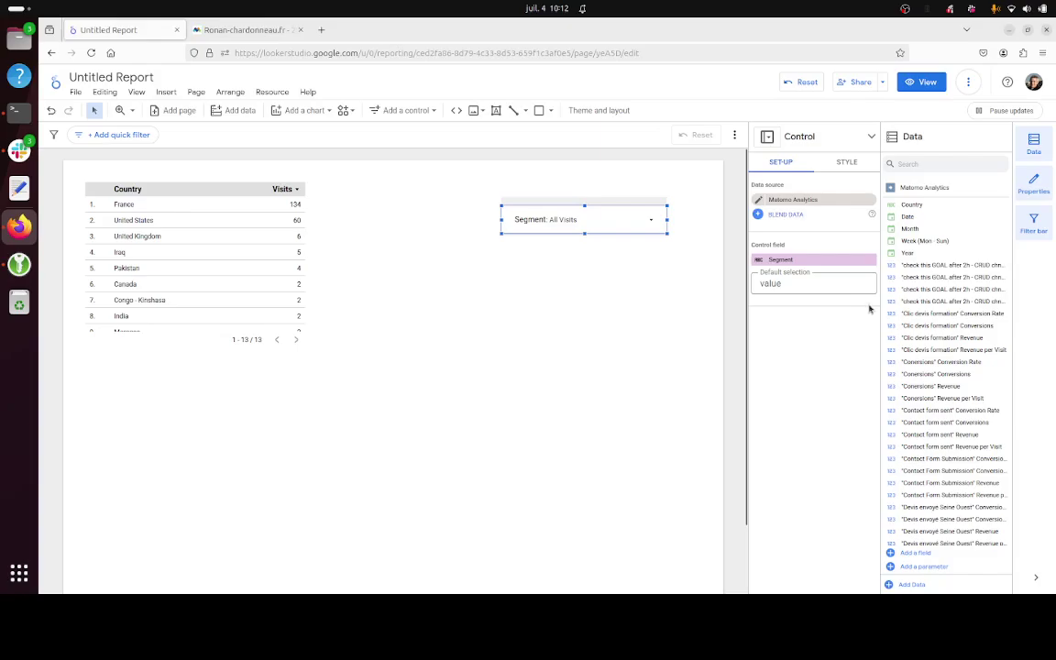
{"action": "scroll", "coordinate": [912, 295], "scroll_direction": "down", "scroll_amount": 10}
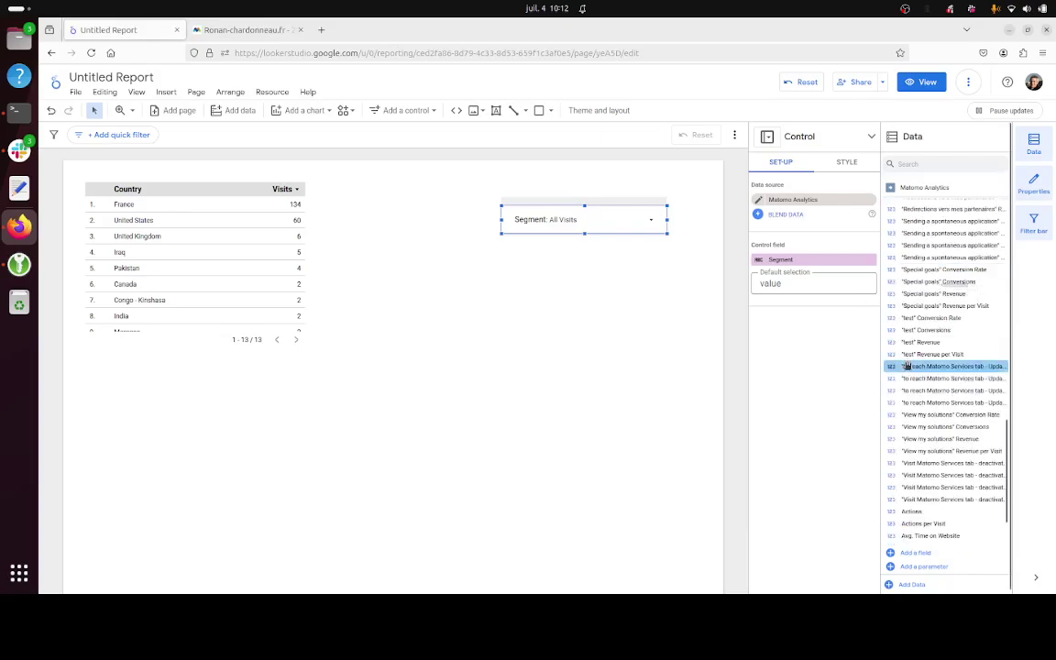
{"action": "scroll", "coordinate": [914, 406], "scroll_direction": "up", "scroll_amount": 10}
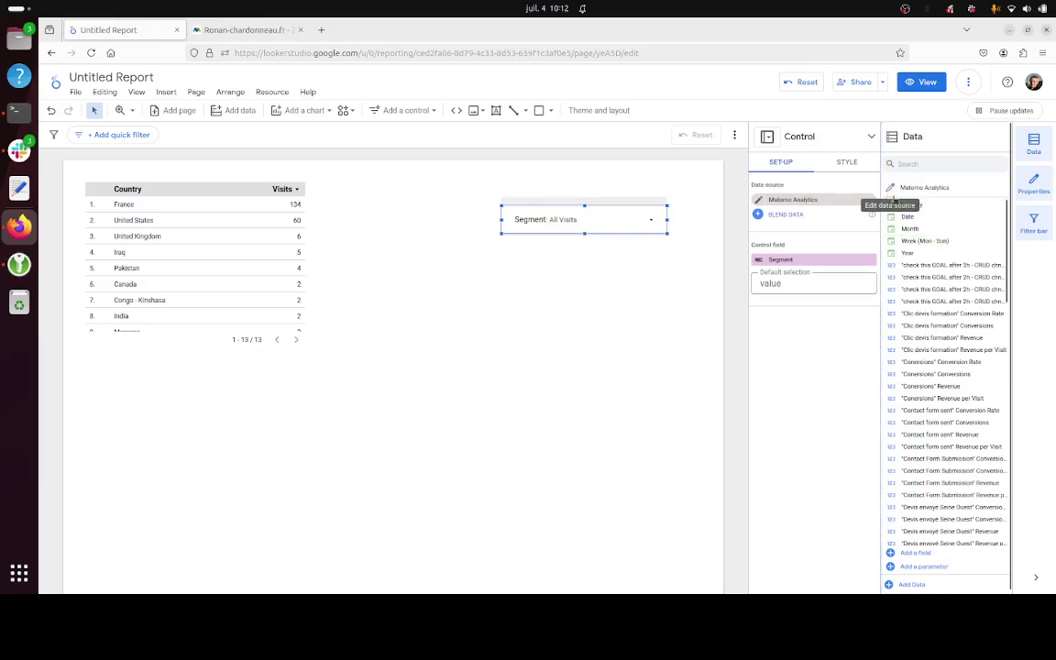
{"action": "scroll", "coordinate": [912, 396], "scroll_direction": "down", "scroll_amount": 15}
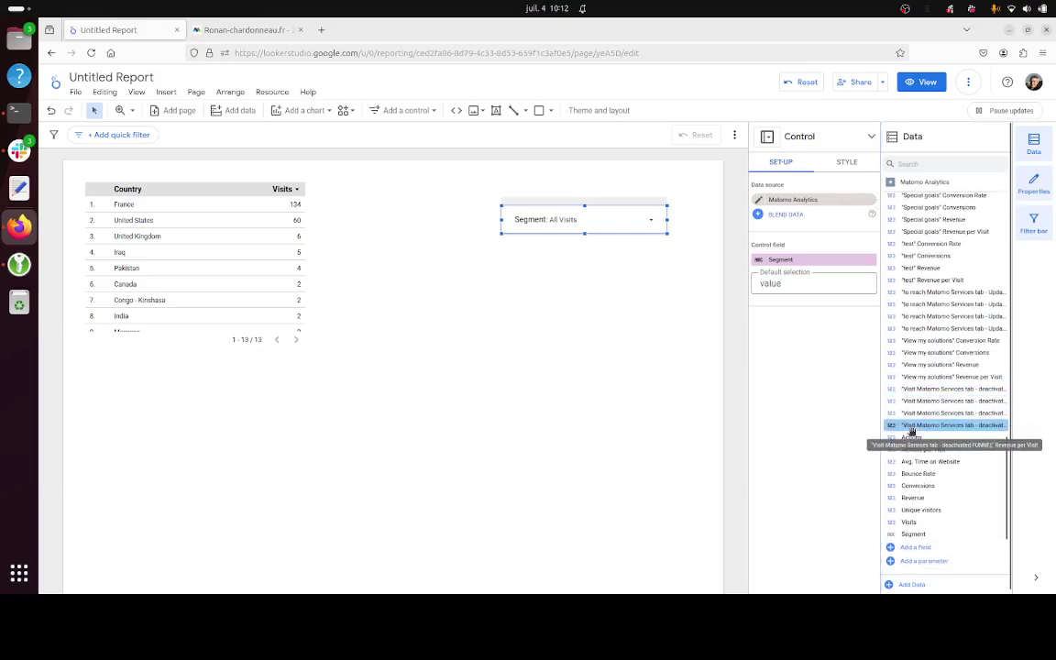
{"action": "scroll", "coordinate": [903, 430], "scroll_direction": "up", "scroll_amount": 10}
{"action": "left_click", "coordinate": [443, 257]}
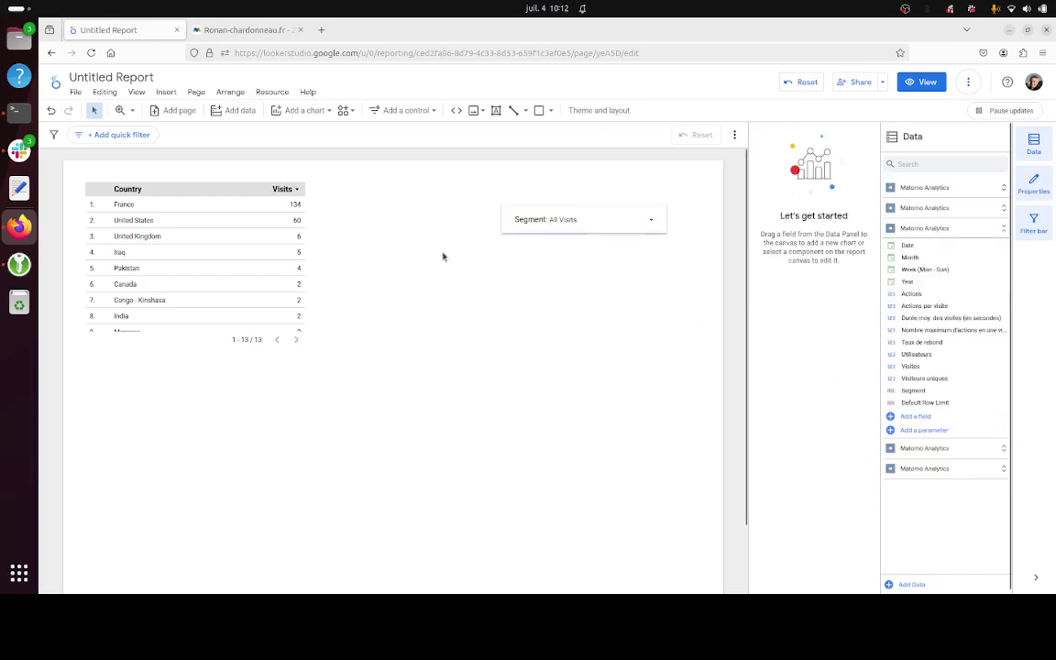
Step: Add another Matomo Analytics source via a 'matomo' search, choosing the personal website
{"action": "left_click", "coordinate": [236, 112]}
{"action": "left_click", "coordinate": [381, 287]}
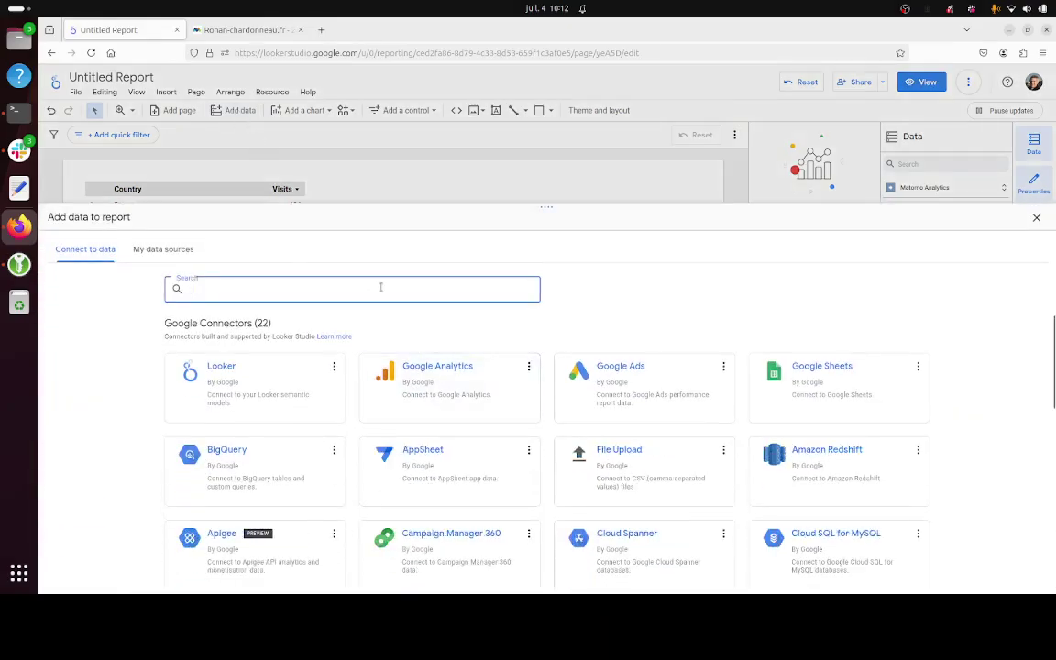
{"action": "type", "text": "matomo"}
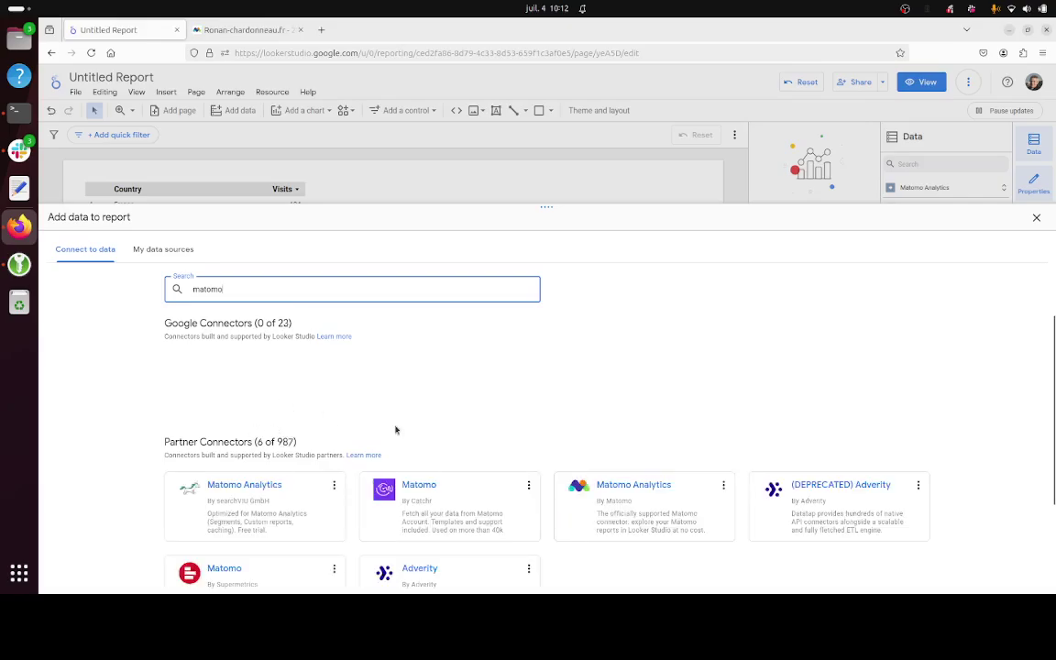
{"action": "left_click", "coordinate": [650, 432]}
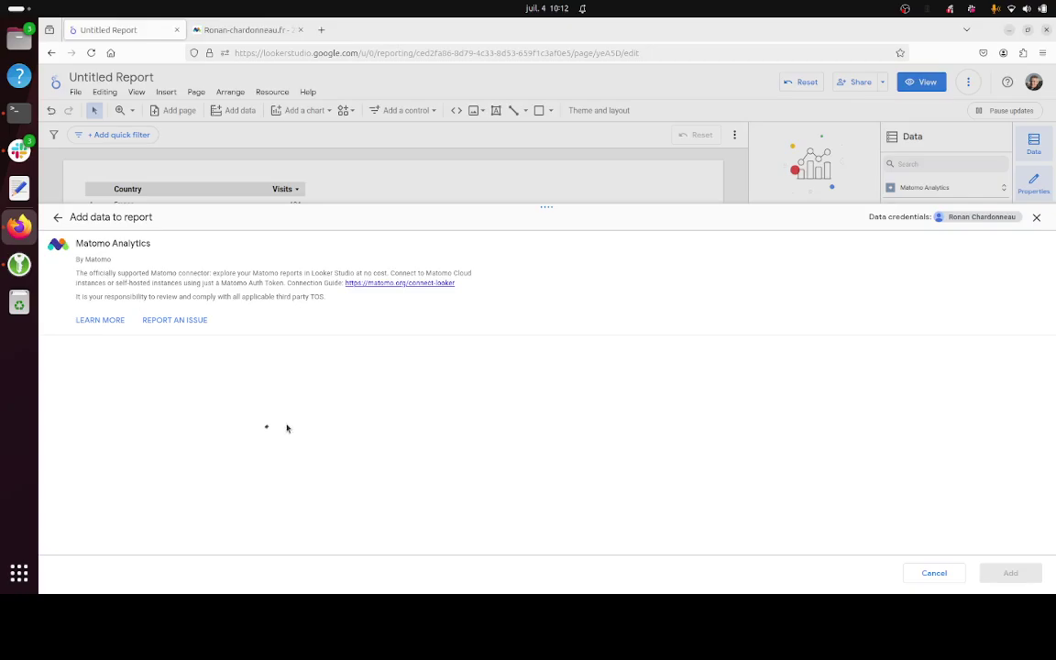
{"action": "left_click", "coordinate": [216, 462]}
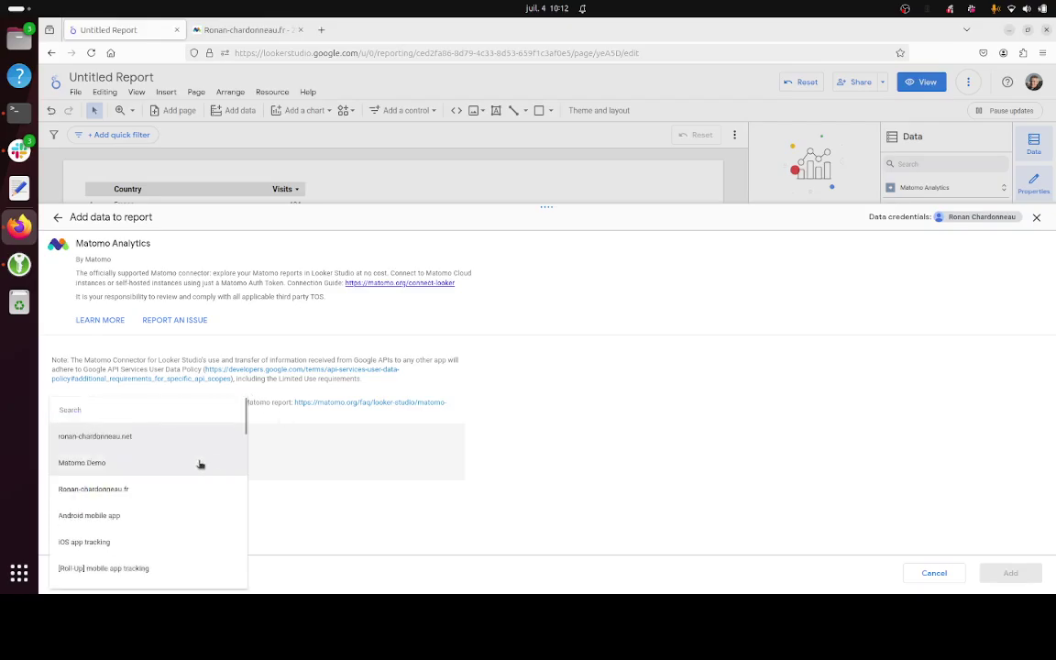
{"action": "left_click", "coordinate": [137, 437]}
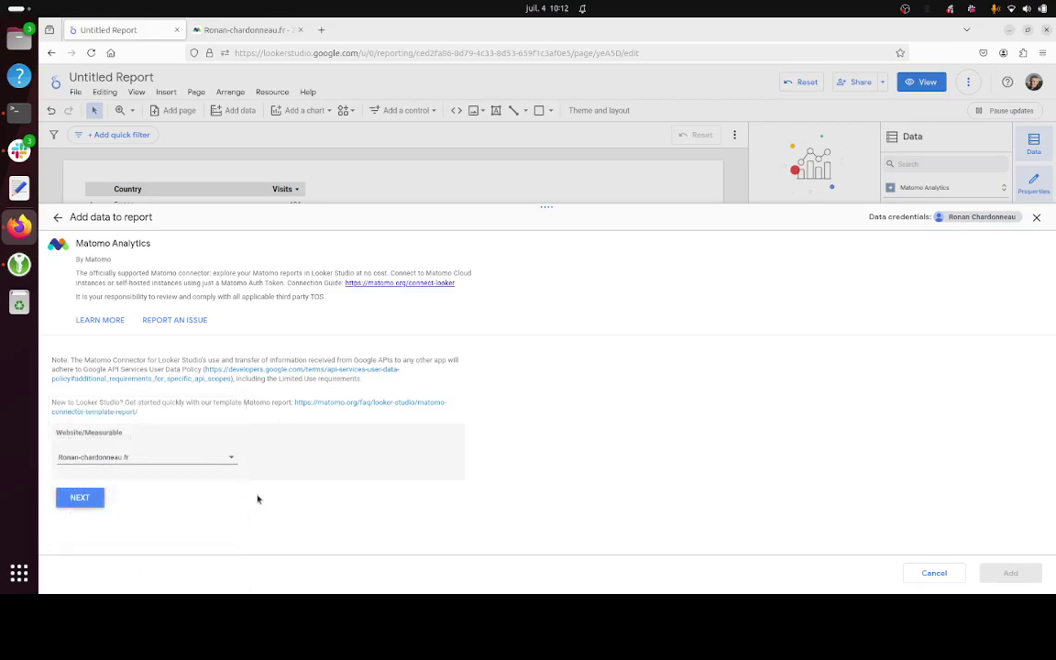
{"action": "left_click", "coordinate": [94, 497]}
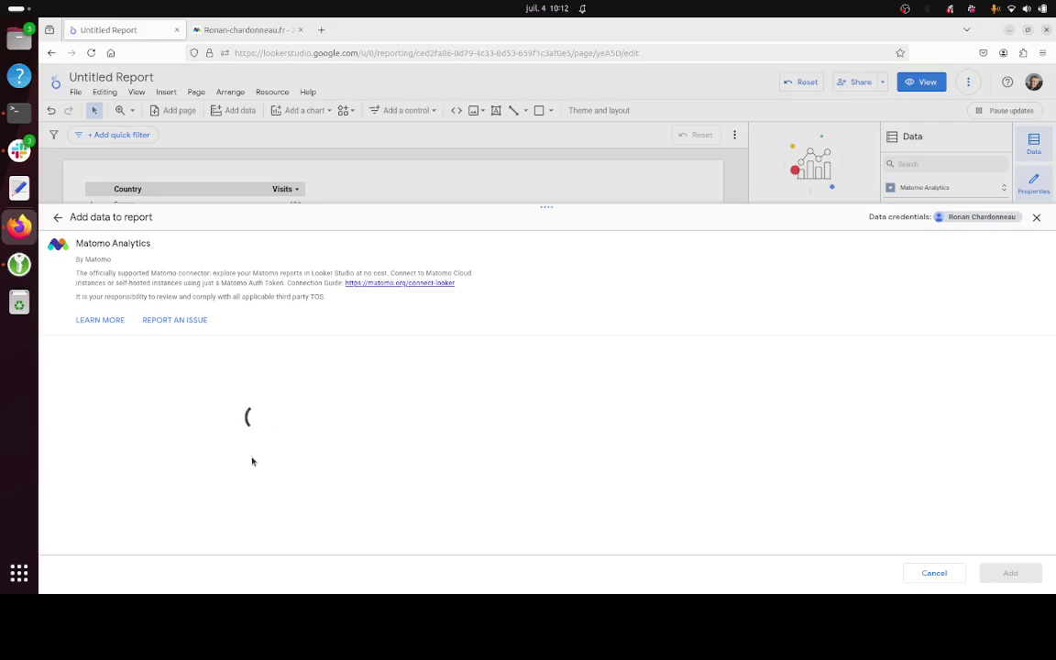
Step: Select Referrers > Channel Type as the Matomo report to connect
{"action": "scroll", "coordinate": [204, 413], "scroll_direction": "down", "scroll_amount": 2}
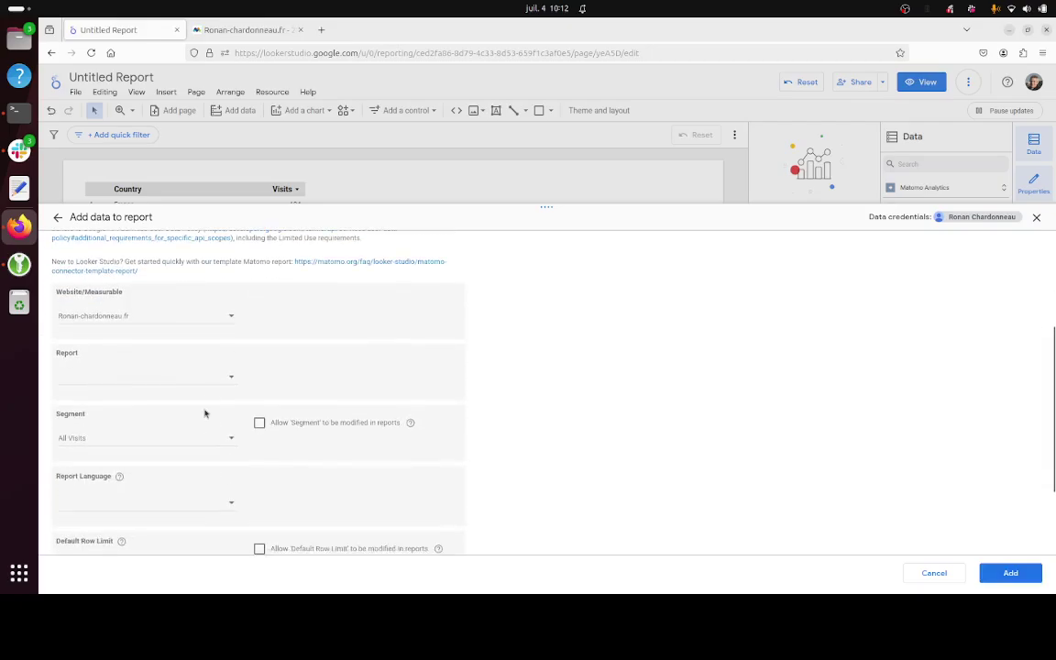
{"action": "left_click", "coordinate": [217, 379]}
{"action": "scroll", "coordinate": [228, 424], "scroll_direction": "down", "scroll_amount": 8}
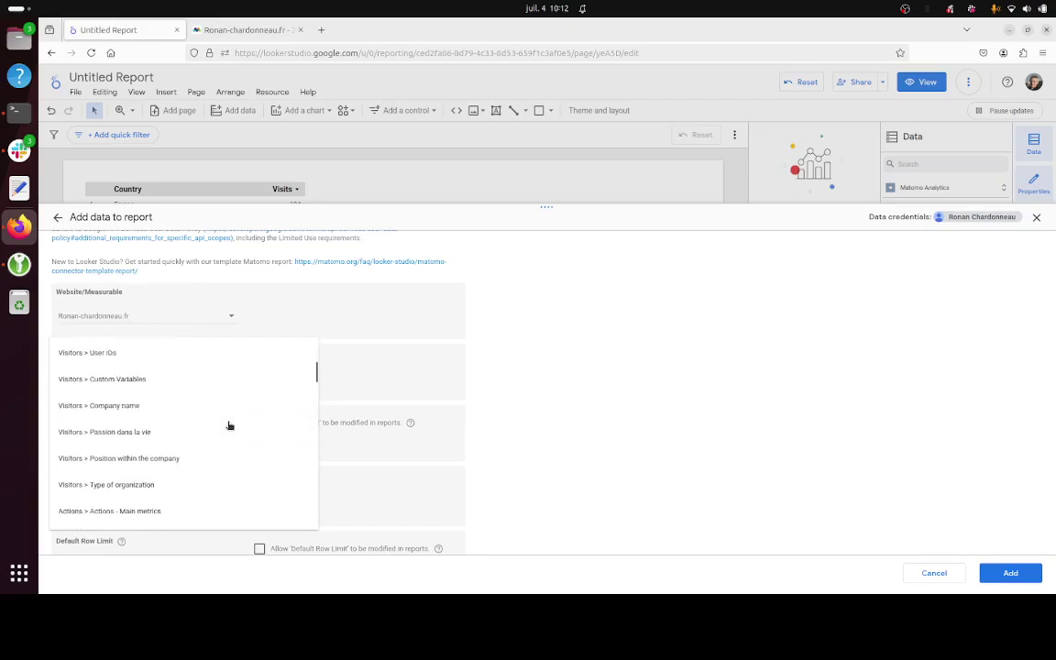
{"action": "scroll", "coordinate": [229, 425], "scroll_direction": "down", "scroll_amount": 12}
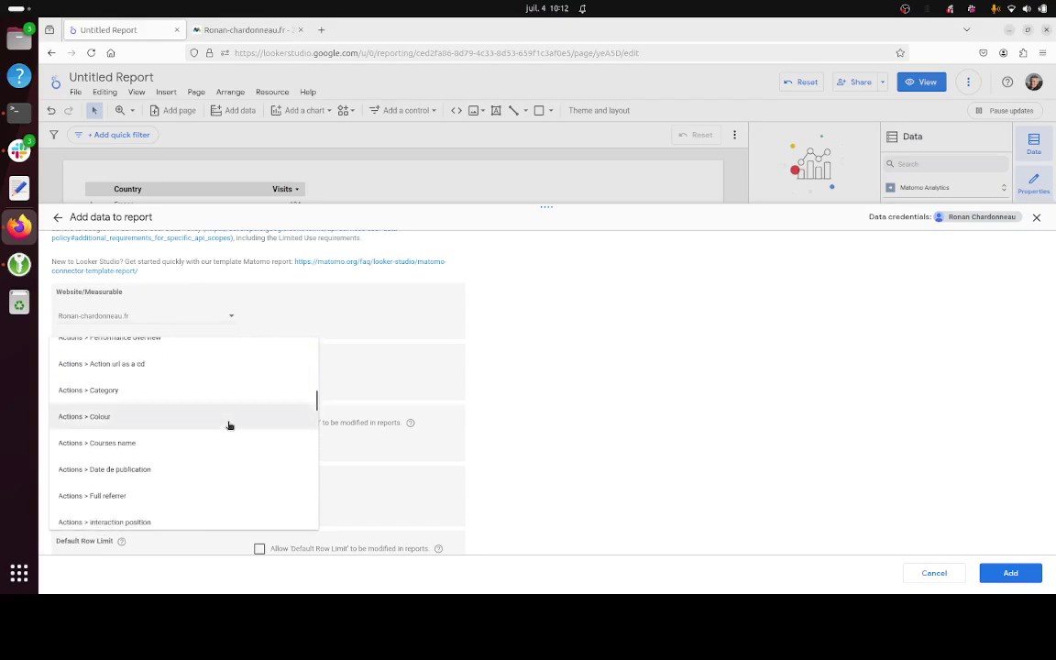
{"action": "scroll", "coordinate": [194, 375], "scroll_direction": "up", "scroll_amount": 2}
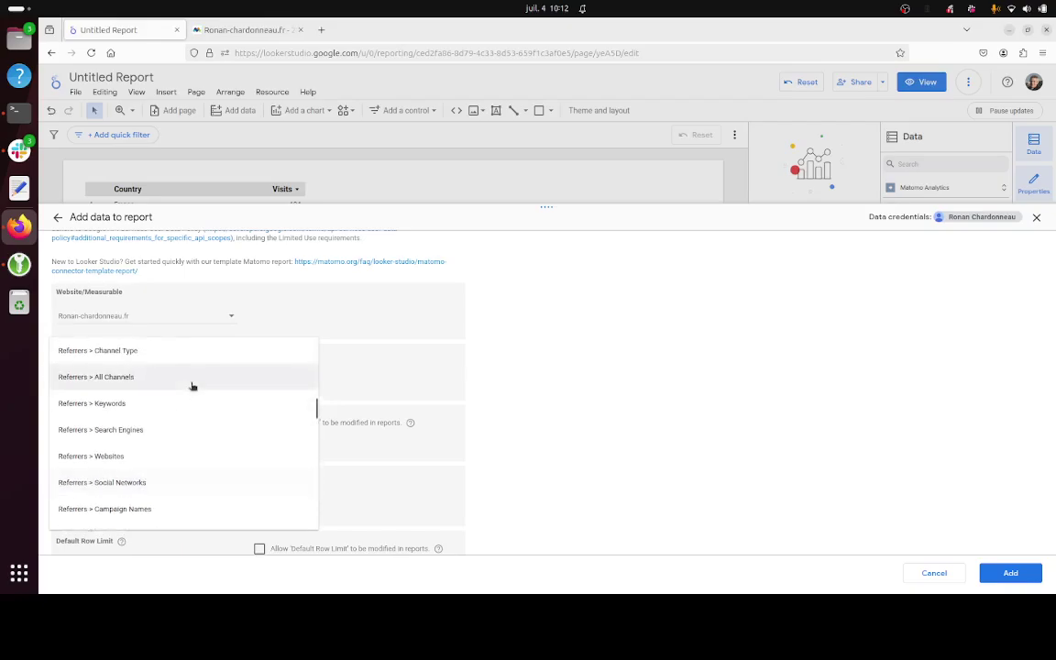
{"action": "left_click", "coordinate": [200, 357]}
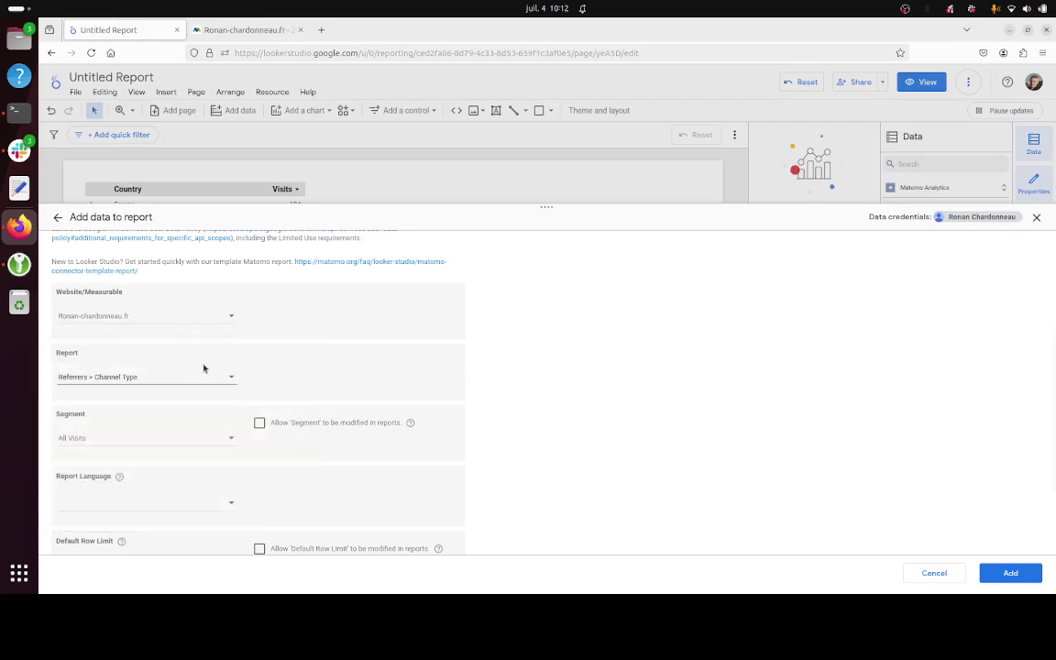
Step: Add the Matomo data and allow editors to change the Segment parameter
{"action": "scroll", "coordinate": [657, 467], "scroll_direction": "down", "scroll_amount": 3}
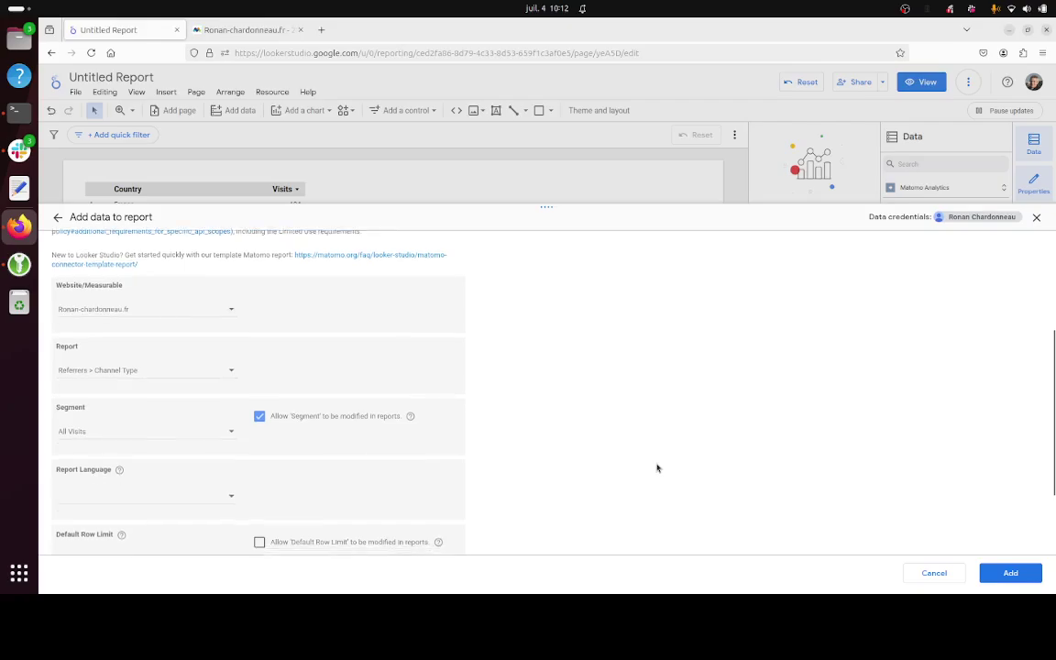
{"action": "left_click", "coordinate": [1001, 574]}
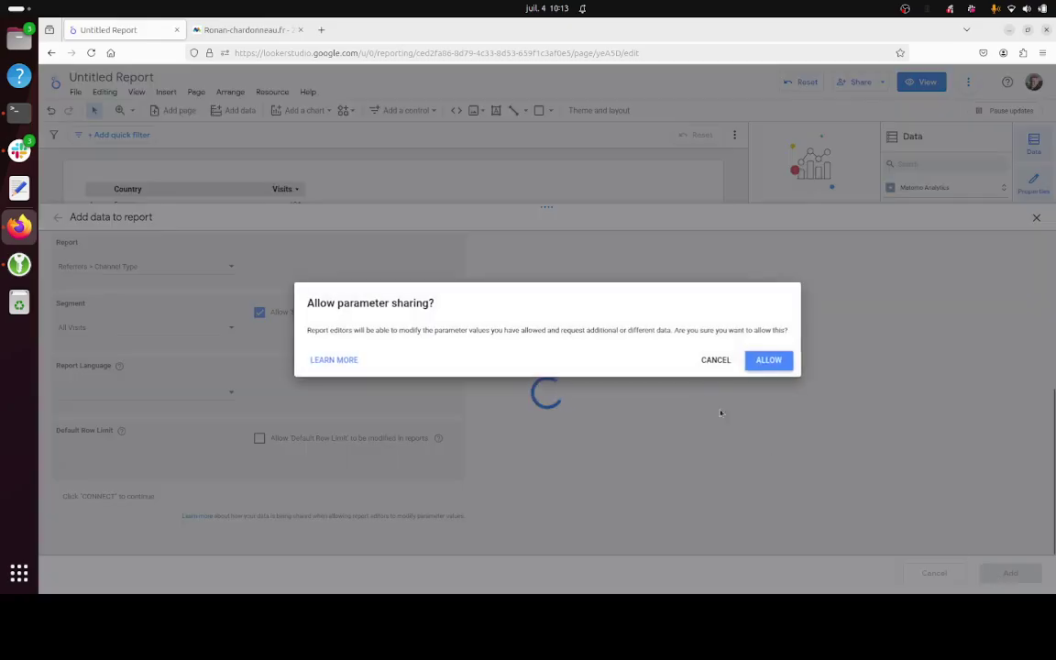
{"action": "left_click", "coordinate": [770, 360]}
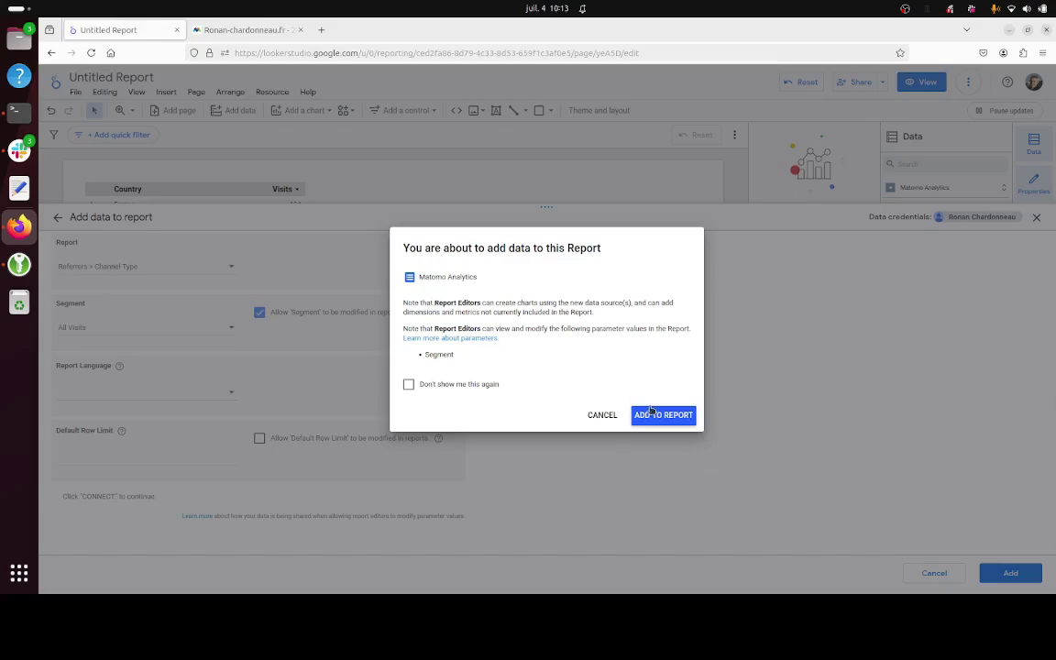
Step: Add the Channel Type source to the report and browse the second Matomo source's fields
{"action": "left_click", "coordinate": [673, 420]}
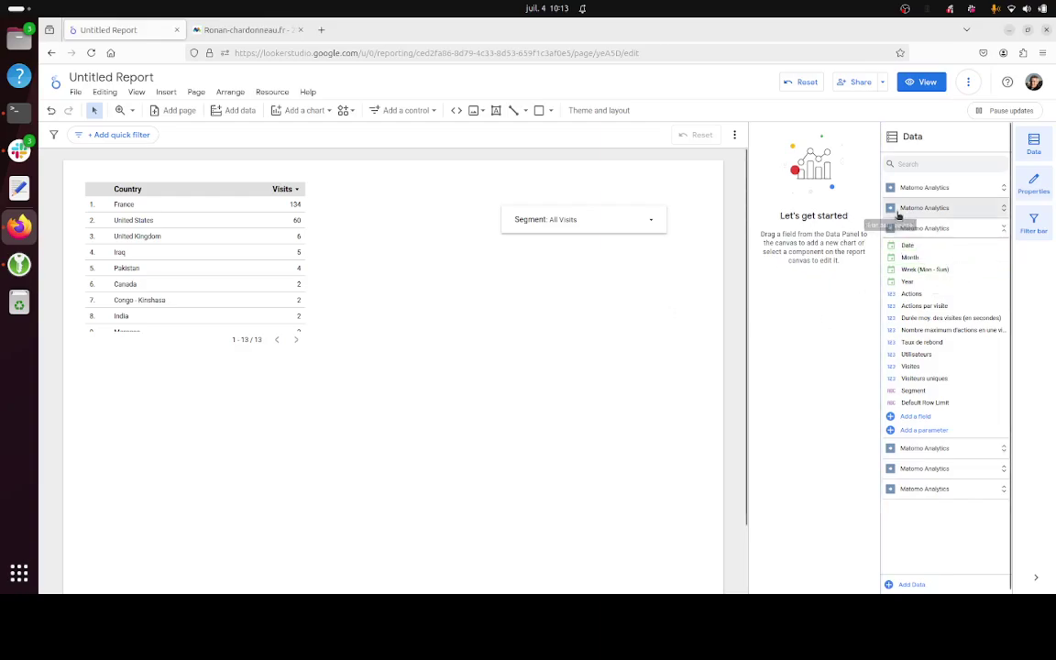
{"action": "left_click_drag", "start_coordinate": [909, 257], "coordinate": [908, 264]}
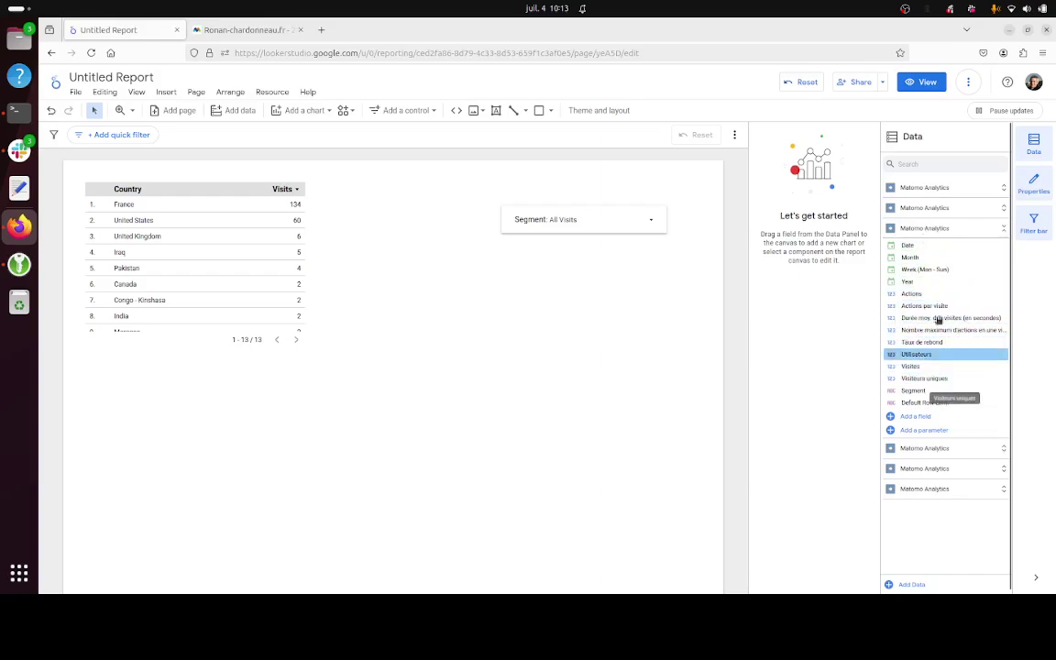
{"action": "left_click", "coordinate": [968, 208]}
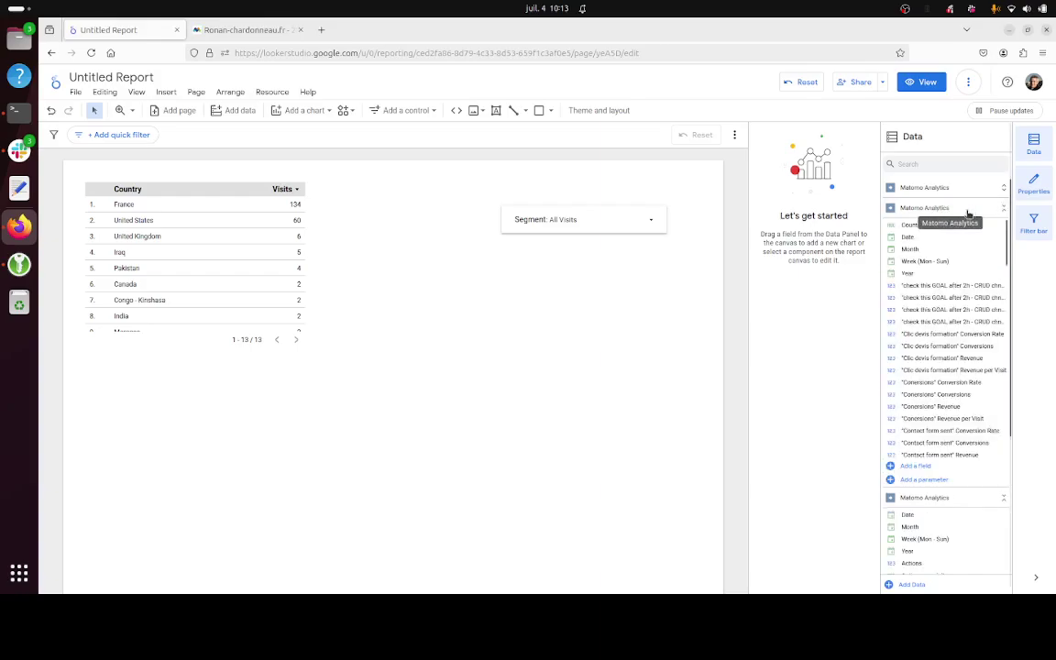
{"action": "scroll", "coordinate": [958, 380], "scroll_direction": "down", "scroll_amount": 5}
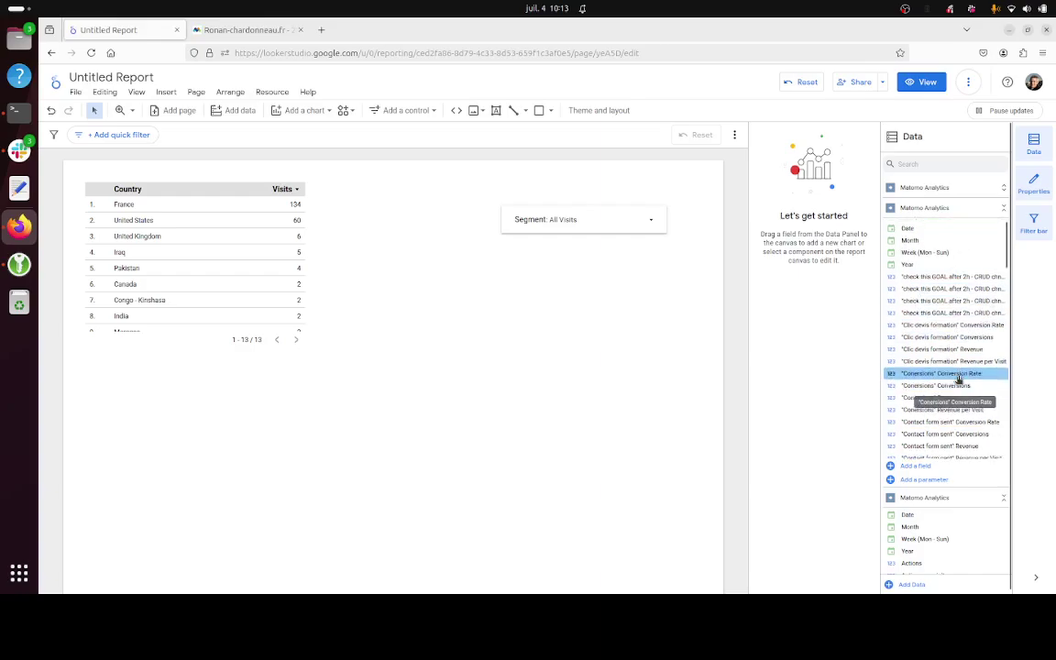
{"action": "scroll", "coordinate": [959, 377], "scroll_direction": "down", "scroll_amount": 3}
{"action": "scroll", "coordinate": [959, 377], "scroll_direction": "up", "scroll_amount": 10}
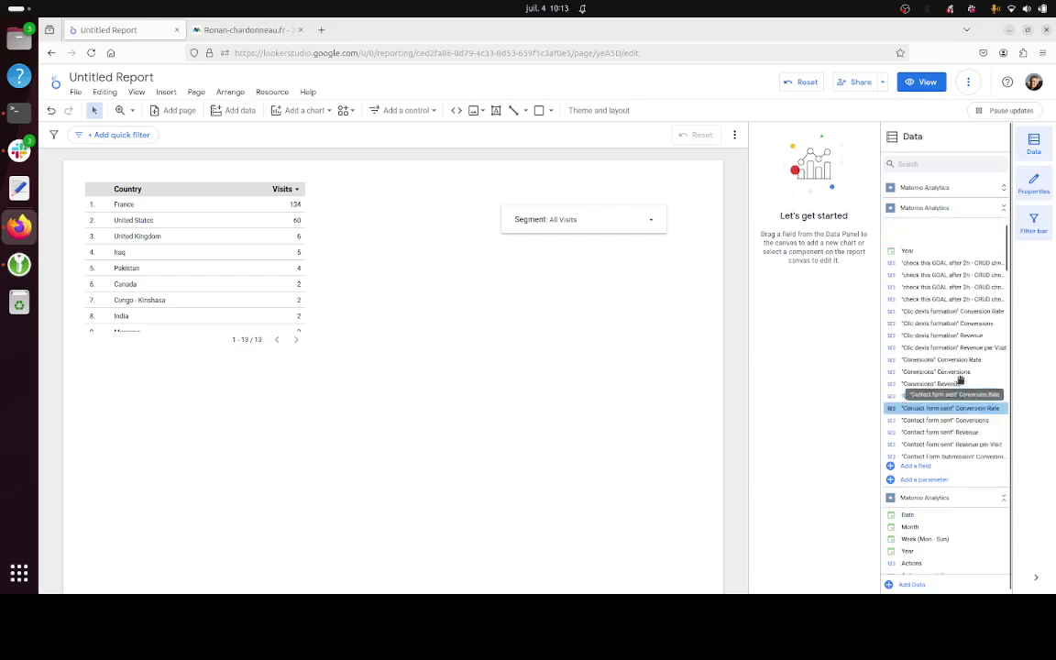
{"action": "scroll", "coordinate": [953, 197], "scroll_direction": "down", "scroll_amount": 1}
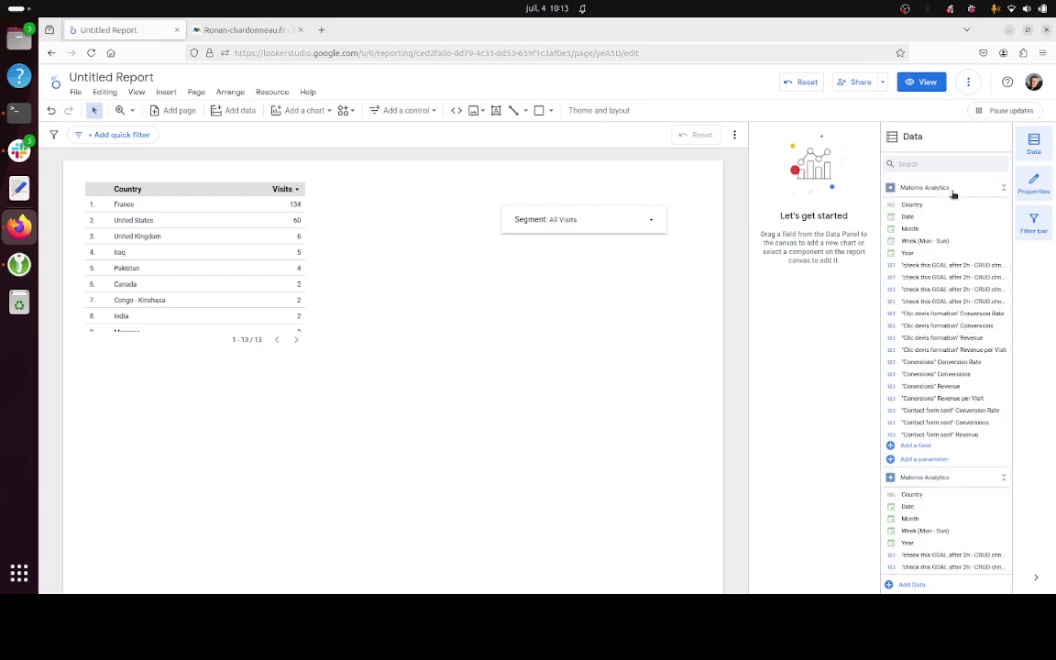
{"action": "scroll", "coordinate": [953, 196], "scroll_direction": "up", "scroll_amount": 1}
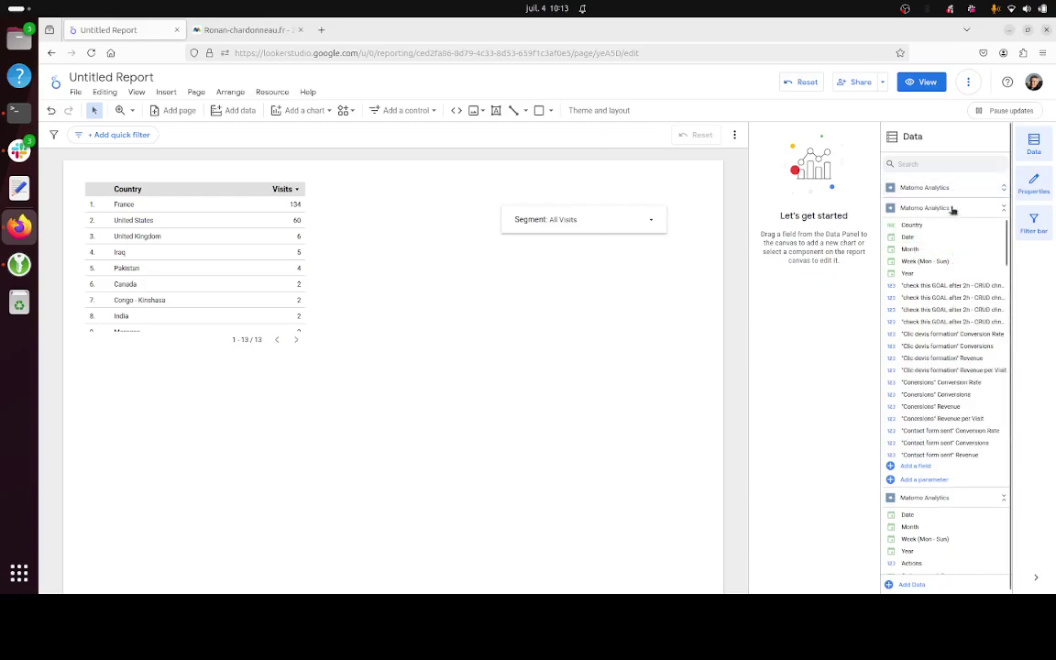
Step: Check the other Matomo Analytics sources and reopen the one containing Channel Type
{"action": "left_click", "coordinate": [952, 205]}
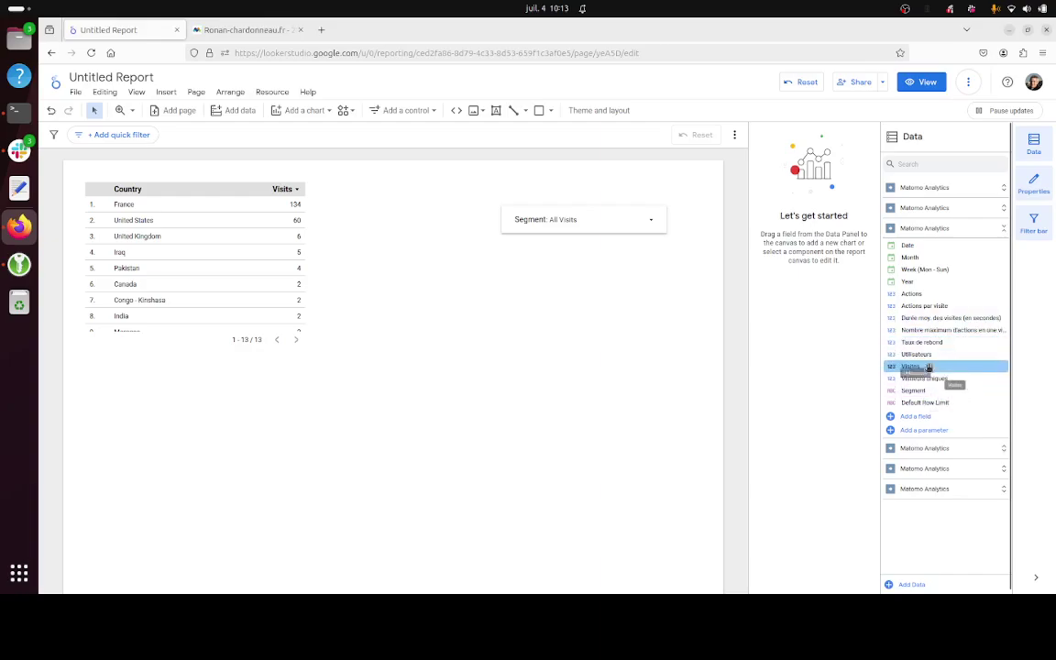
{"action": "left_click", "coordinate": [915, 229]}
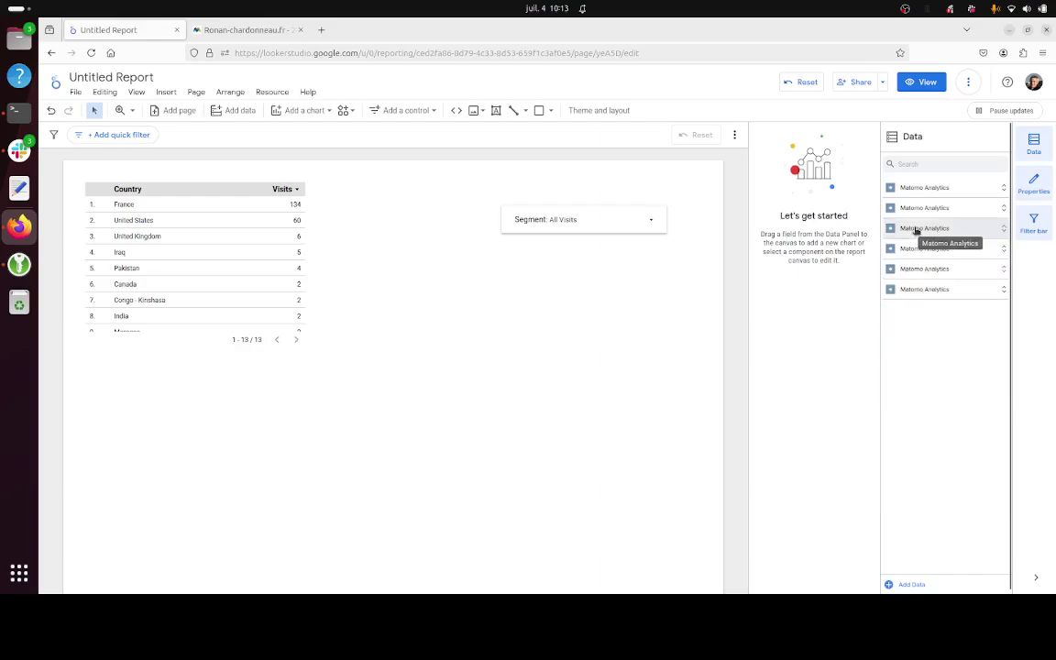
{"action": "left_click", "coordinate": [936, 250]}
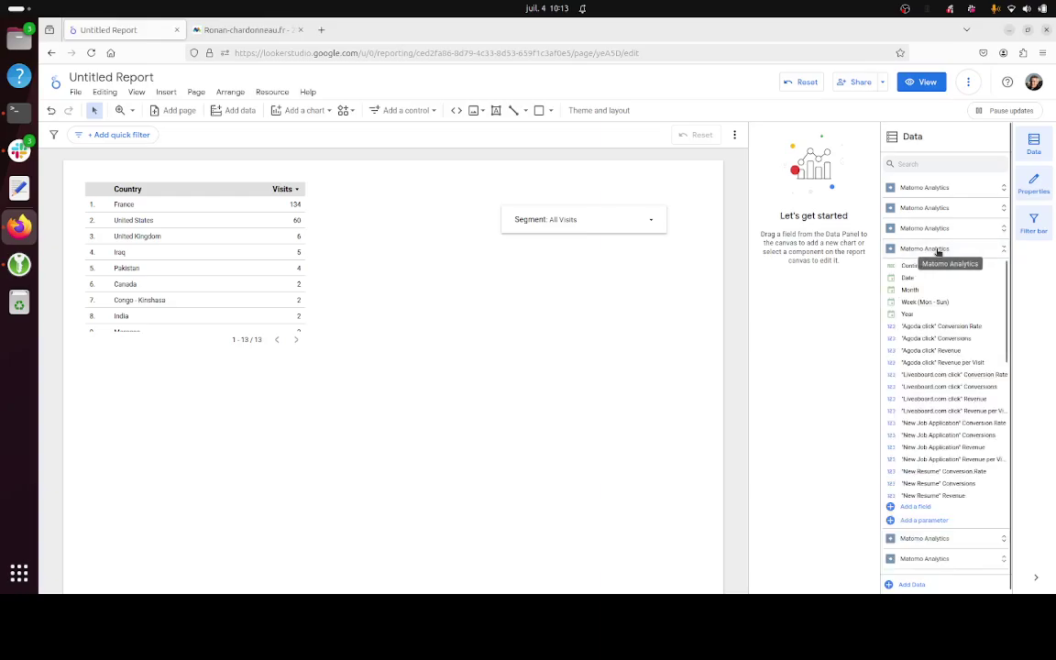
{"action": "left_click", "coordinate": [936, 248]}
{"action": "left_click", "coordinate": [938, 270]}
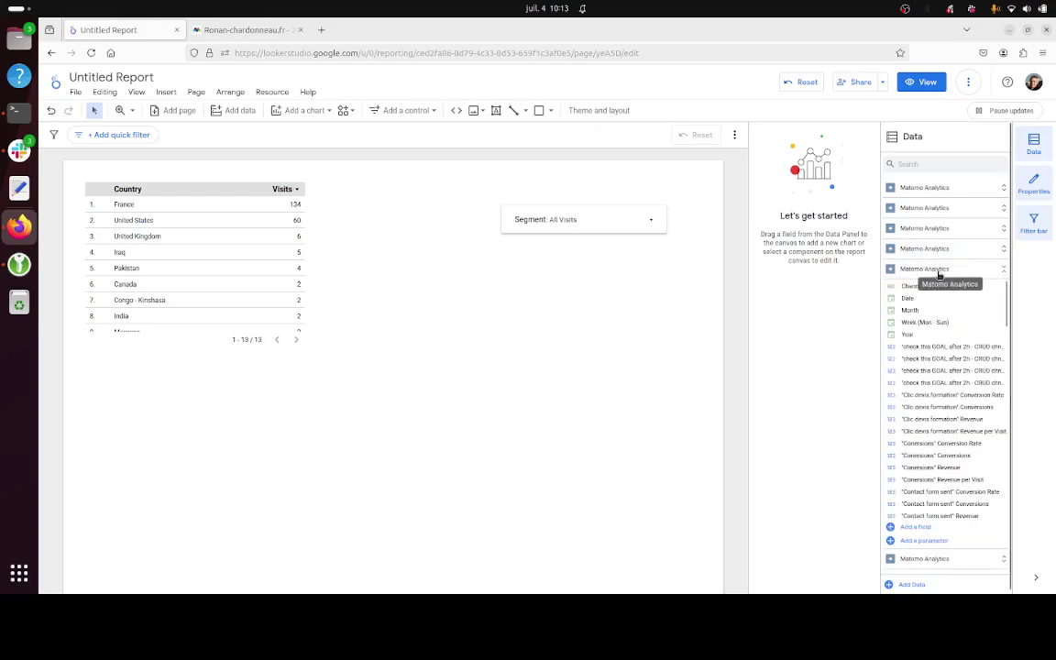
{"action": "left_click", "coordinate": [938, 269]}
{"action": "left_click", "coordinate": [937, 269]}
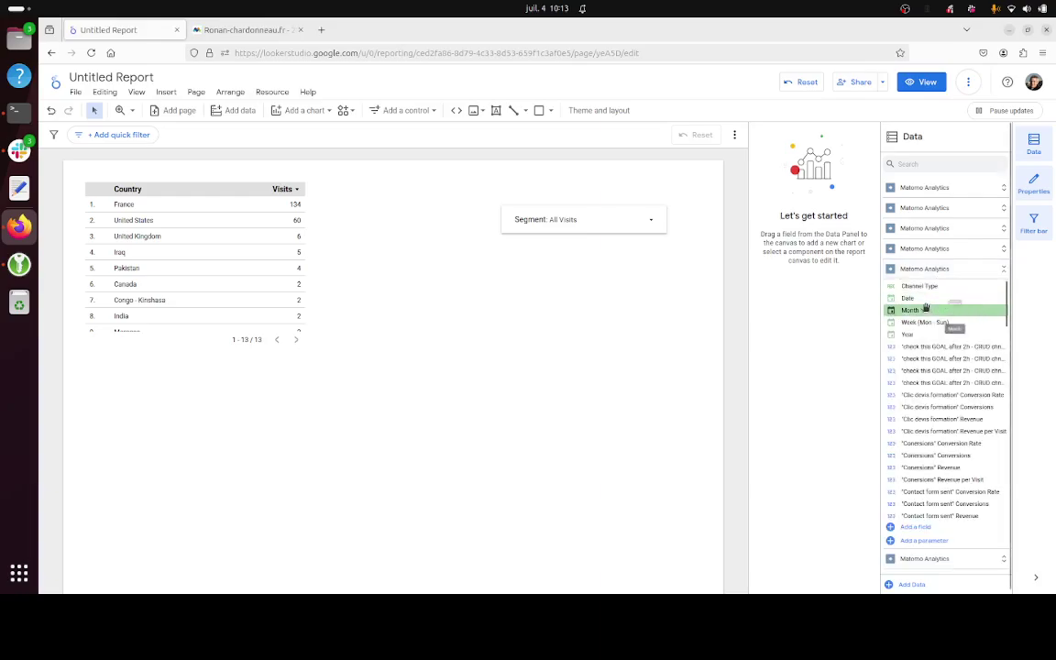
Step: Build a Channel Type table with 'Clic devis formation' conversion rate and Visits metrics
{"action": "left_click_drag", "start_coordinate": [924, 286], "coordinate": [453, 334]}
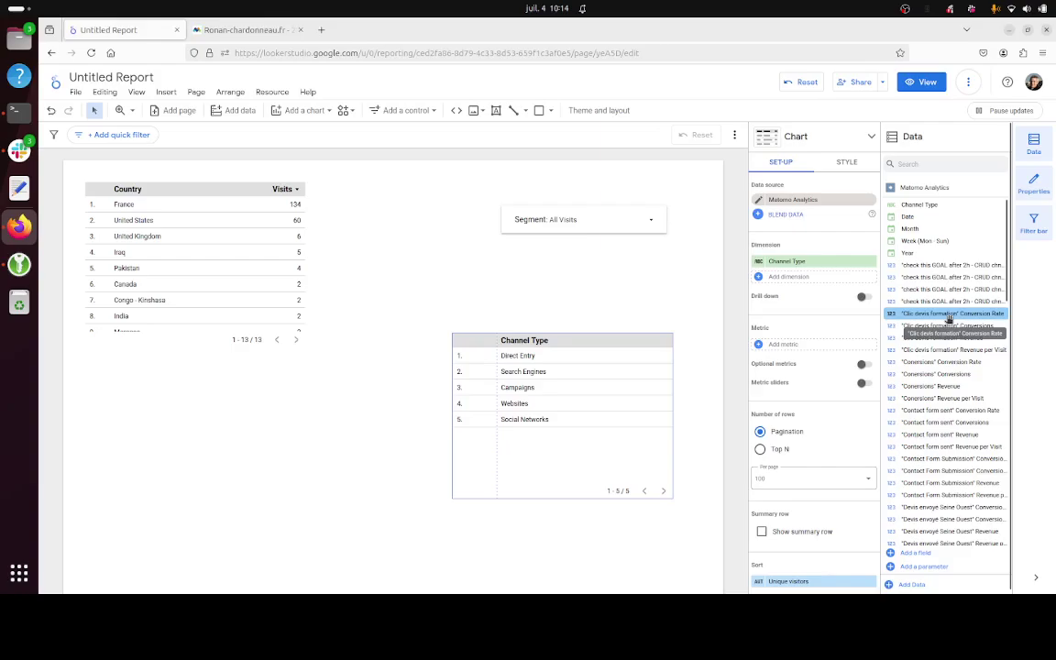
{"action": "left_click_drag", "start_coordinate": [948, 317], "coordinate": [634, 358]}
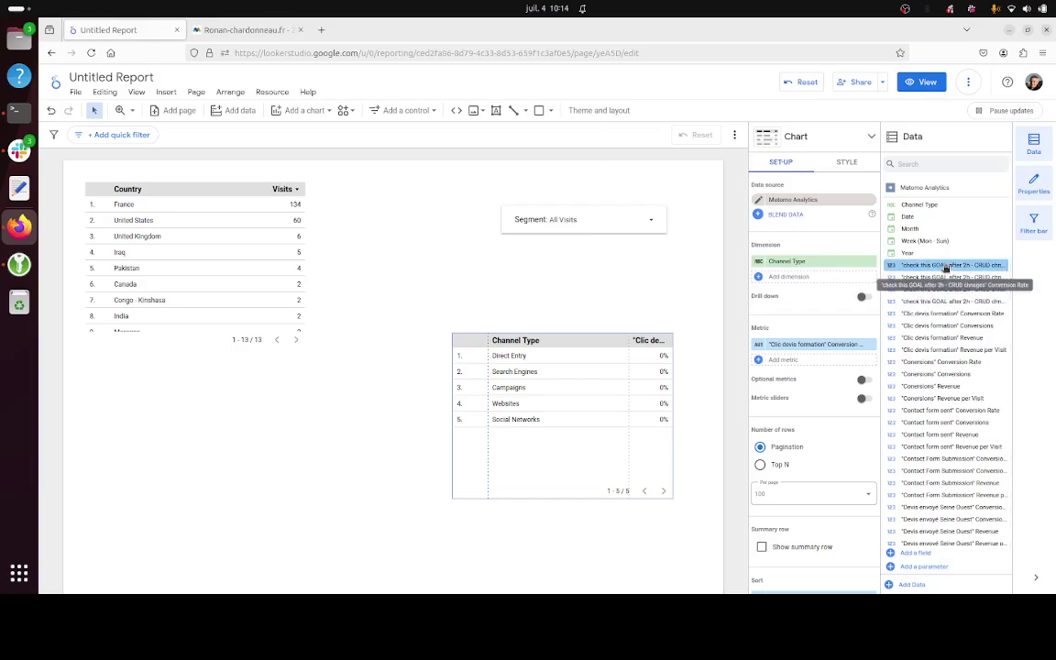
{"action": "scroll", "coordinate": [949, 329], "scroll_direction": "down", "scroll_amount": 10}
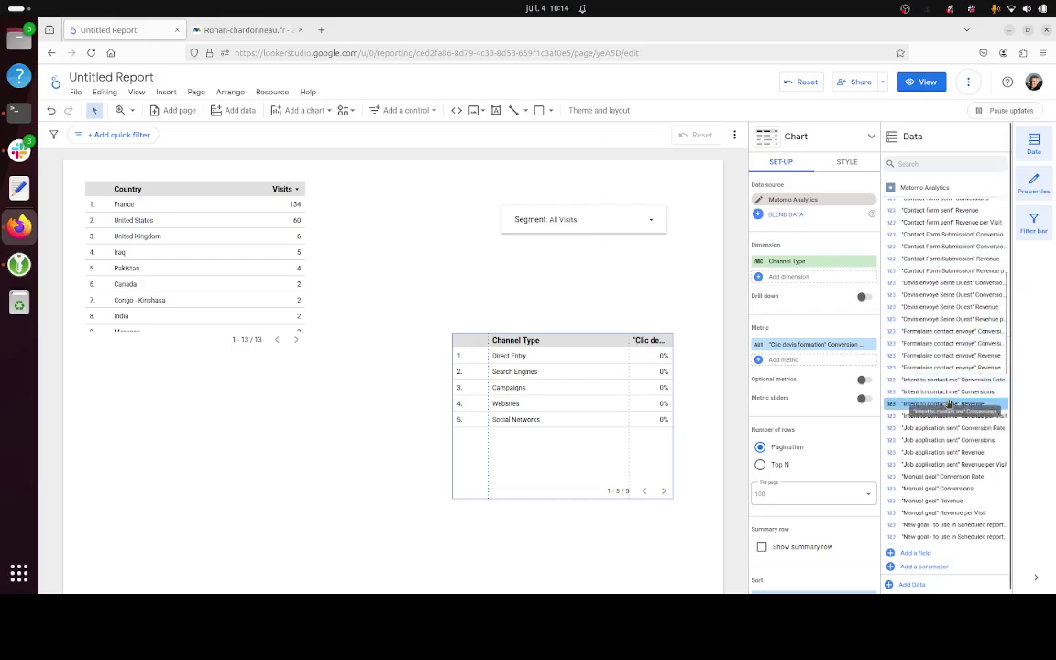
{"action": "scroll", "coordinate": [948, 403], "scroll_direction": "down", "scroll_amount": 5}
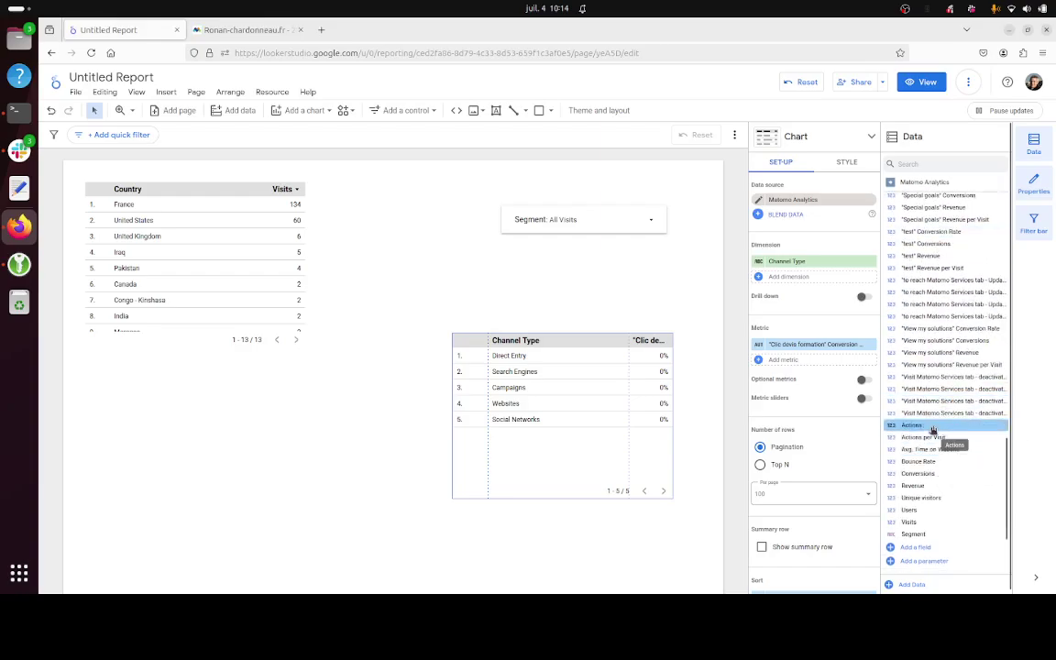
{"action": "left_click_drag", "start_coordinate": [910, 521], "coordinate": [616, 379]}
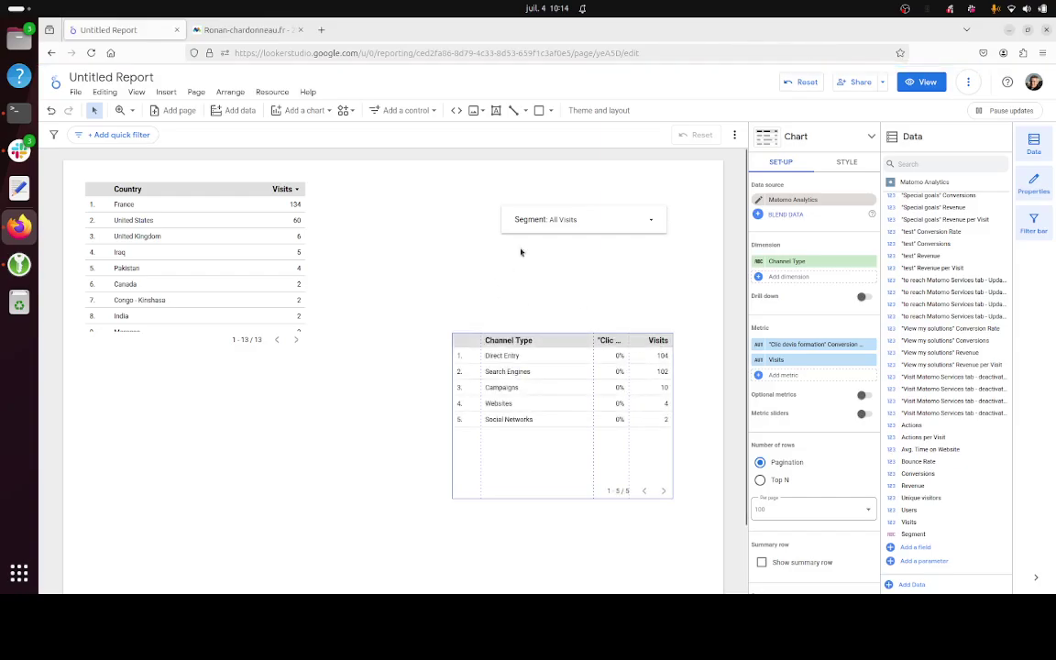
Step: Filter both tables with the Segment control set to Mobile users
{"action": "left_click", "coordinate": [547, 220]}
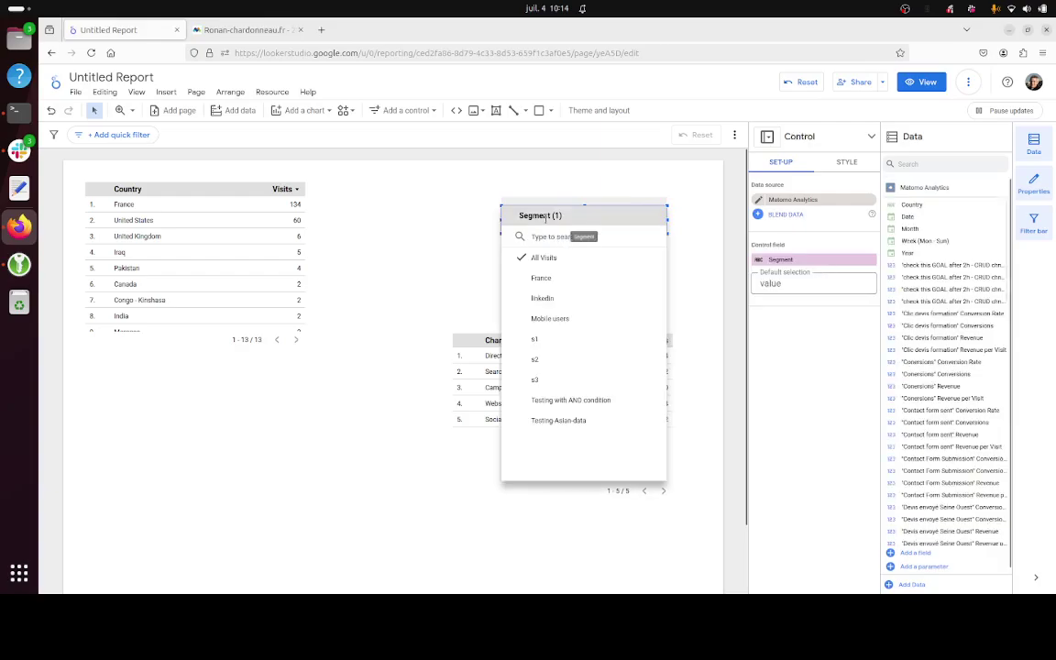
{"action": "left_click", "coordinate": [556, 317]}
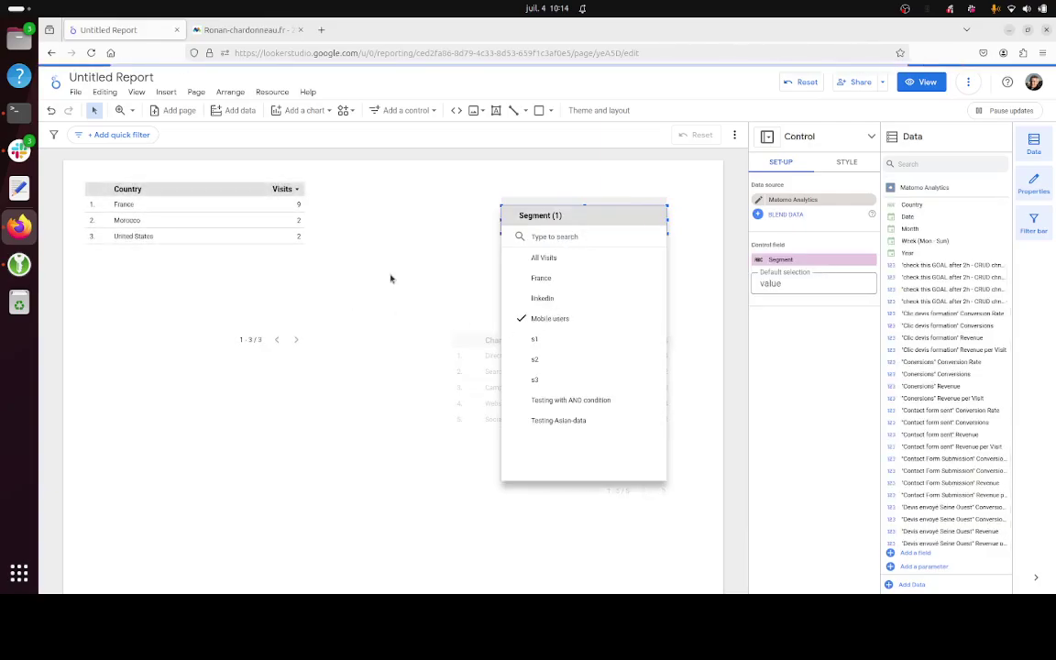
{"action": "left_click", "coordinate": [403, 319]}
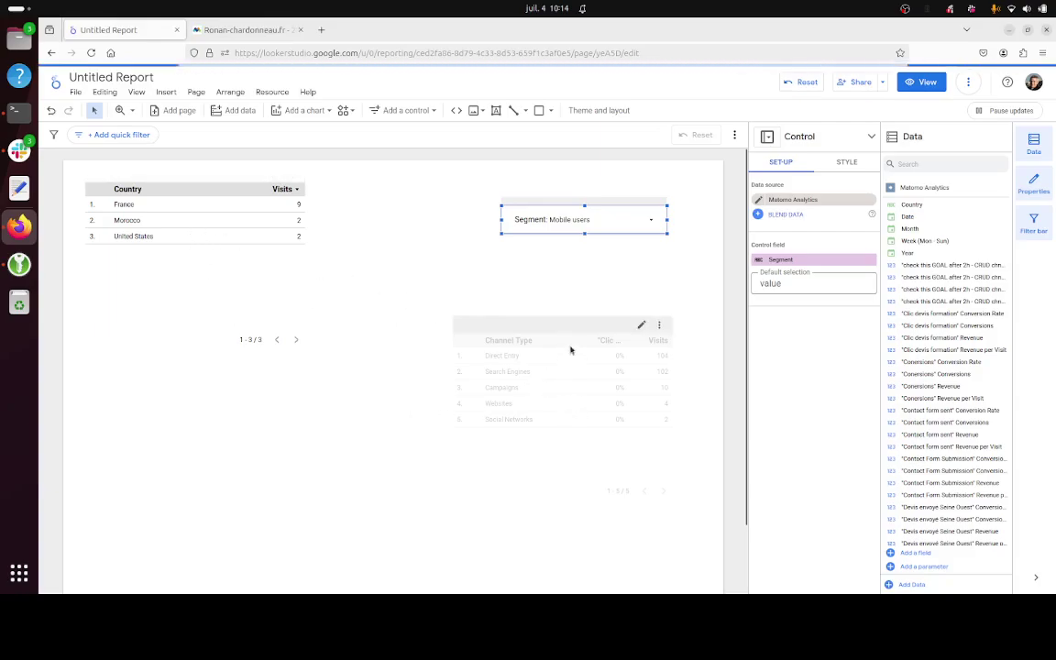